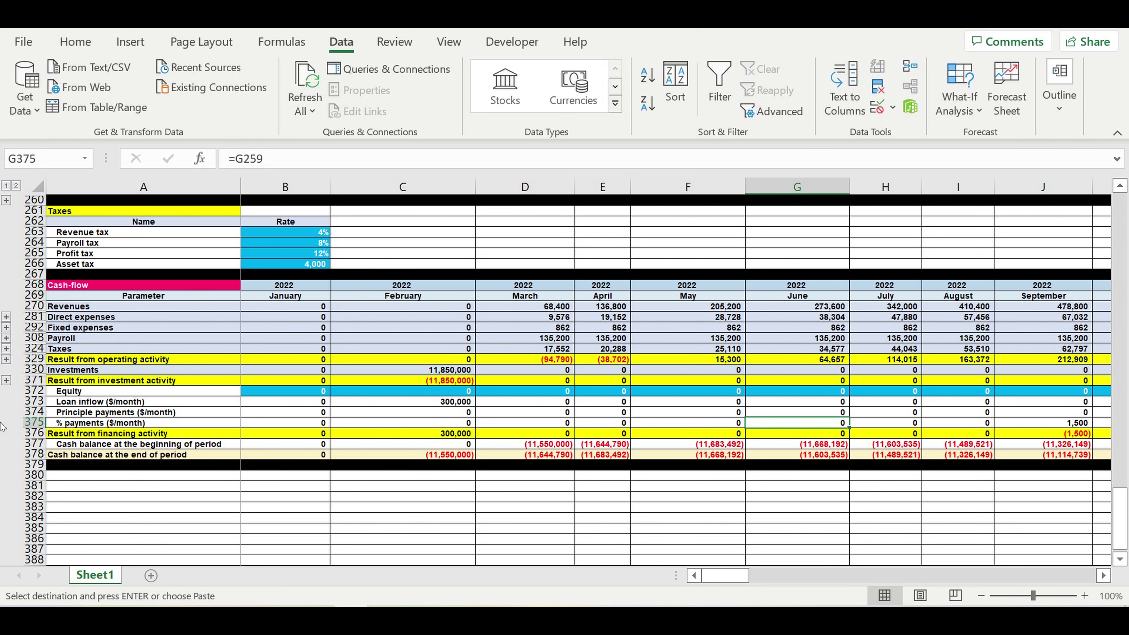
Examine the February equity and the end-of-period cash balances from July 2022 through October 2022 in the Cash-flow table
{"action": "left_click", "coordinate": [416, 395]}
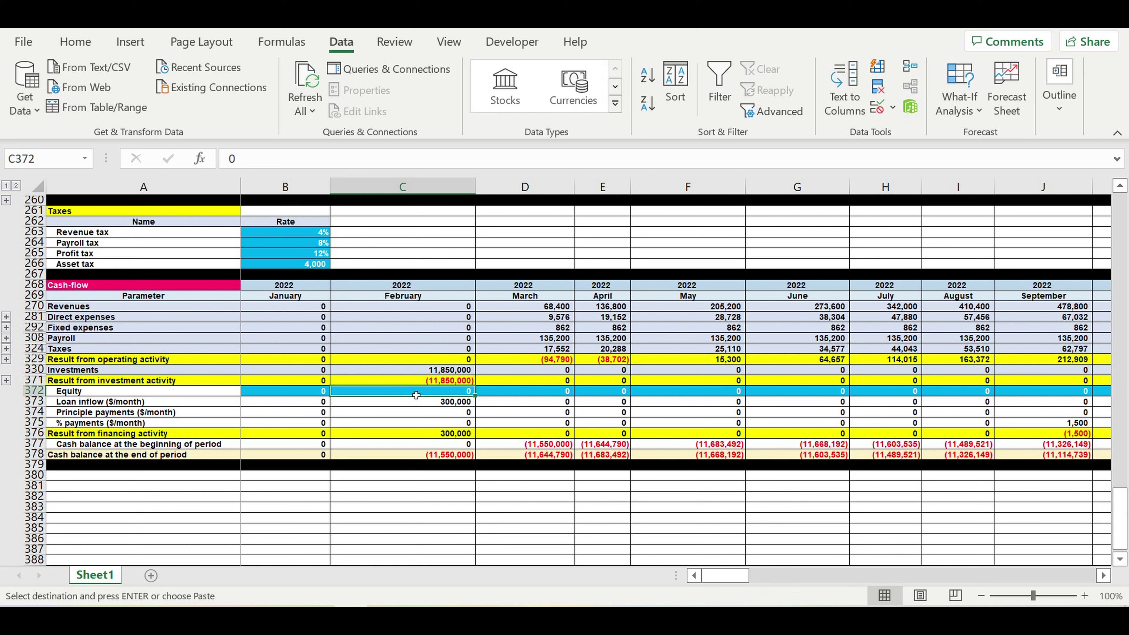
{"action": "left_click", "coordinate": [887, 453]}
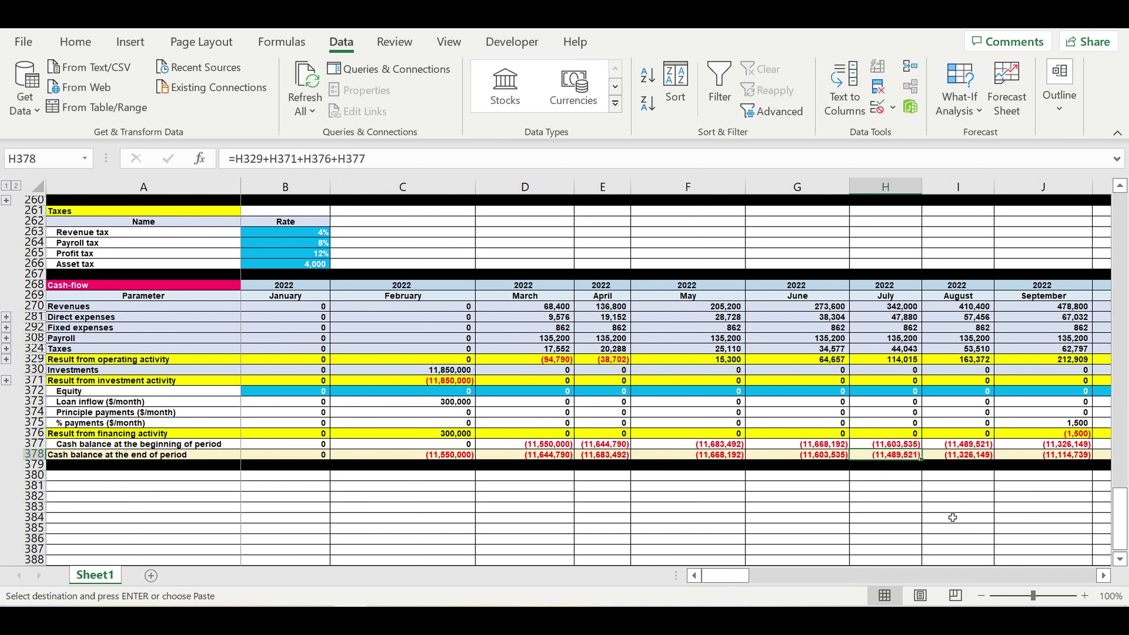
{"action": "left_click", "coordinate": [970, 454]}
{"action": "left_click", "coordinate": [1037, 455]}
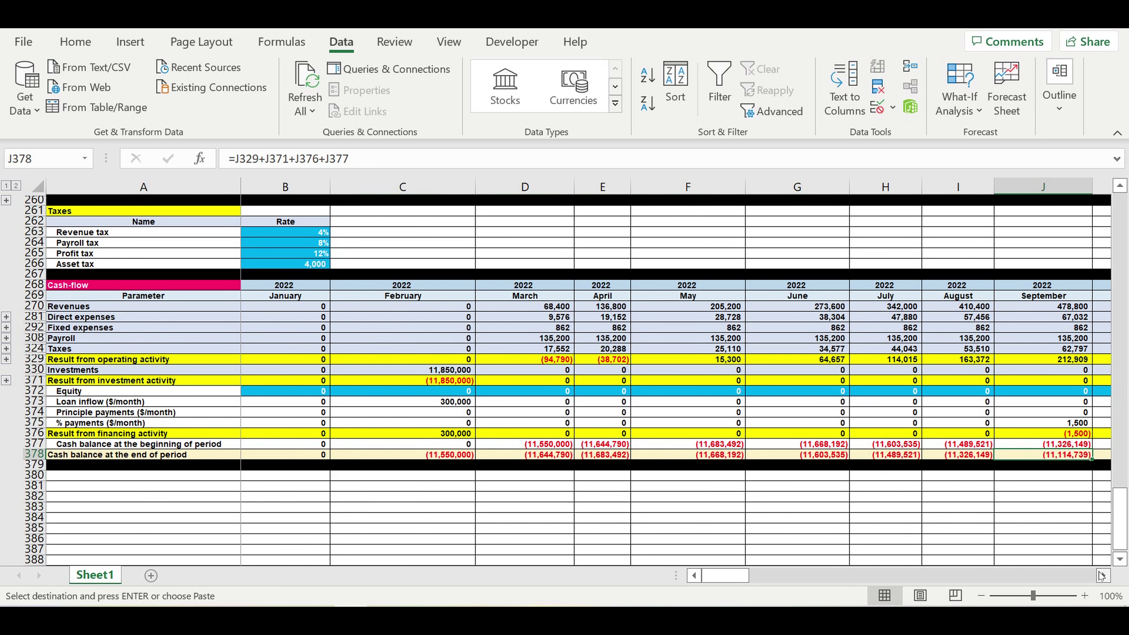
{"action": "left_click", "coordinate": [1102, 575]}
{"action": "left_click", "coordinate": [1102, 575]}
{"action": "left_click", "coordinate": [1102, 575]}
{"action": "left_click", "coordinate": [1102, 576]}
{"action": "left_click", "coordinate": [761, 456]}
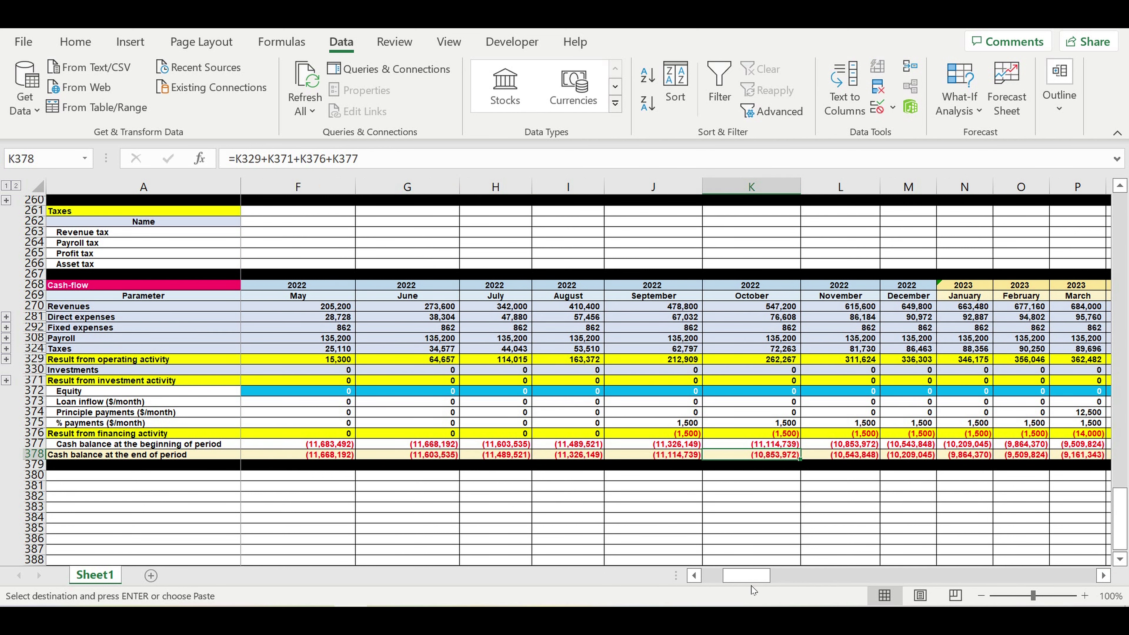
{"action": "left_click_drag", "start_coordinate": [753, 583], "coordinate": [710, 579]}
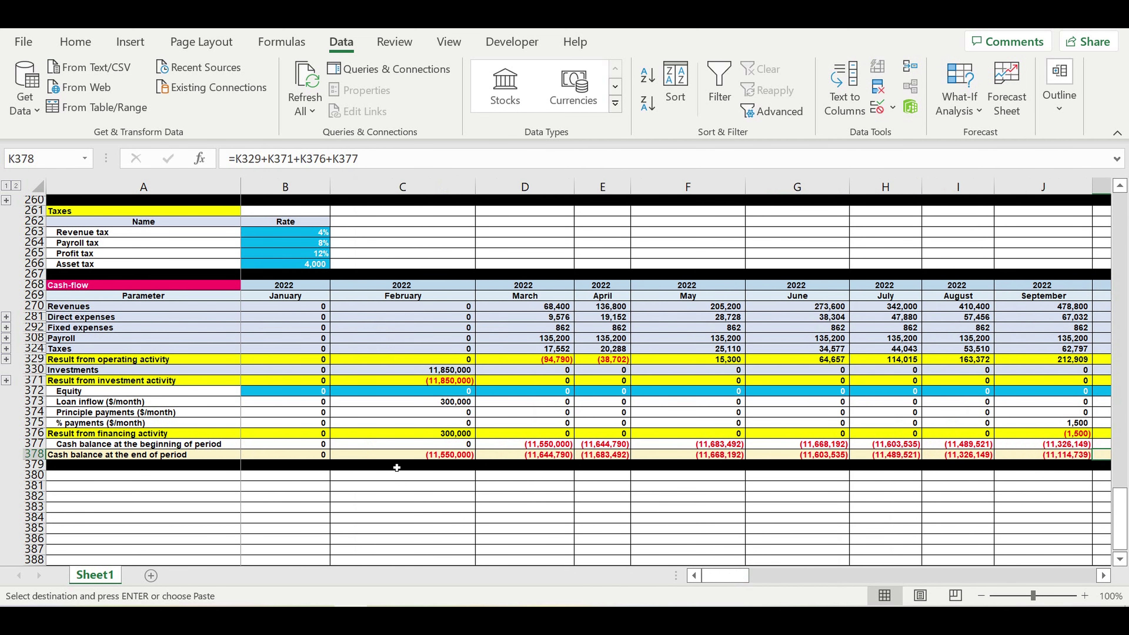
Set the loan amount to 0 in the Loan parameters table
{"action": "scroll", "coordinate": [387, 400], "scroll_direction": "up", "scroll_amount": 6}
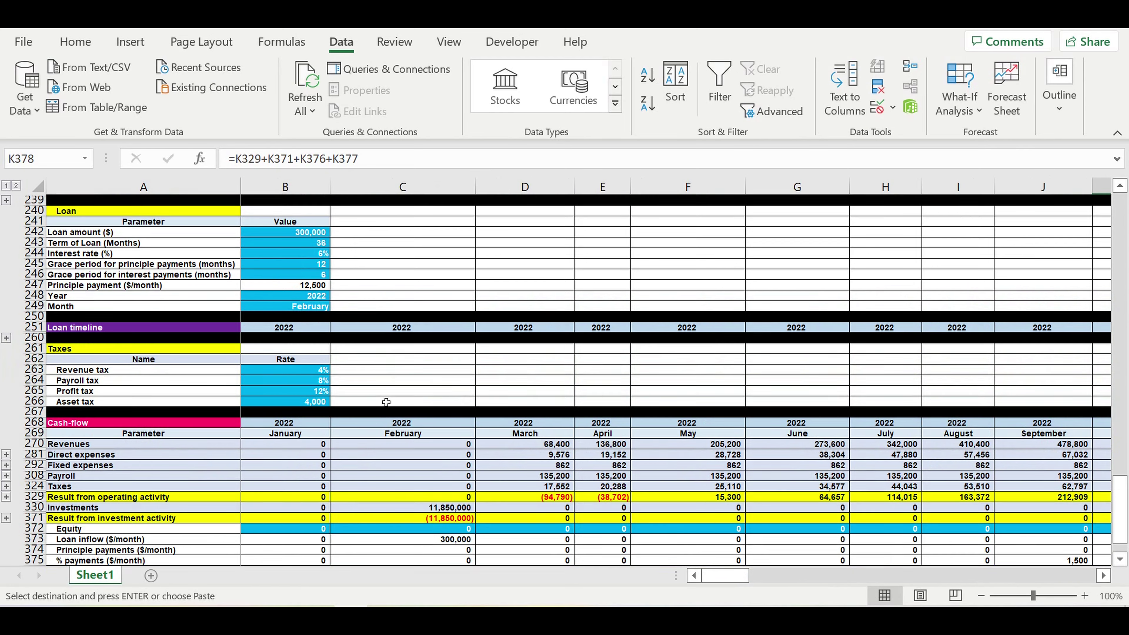
{"action": "left_click", "coordinate": [321, 291]}
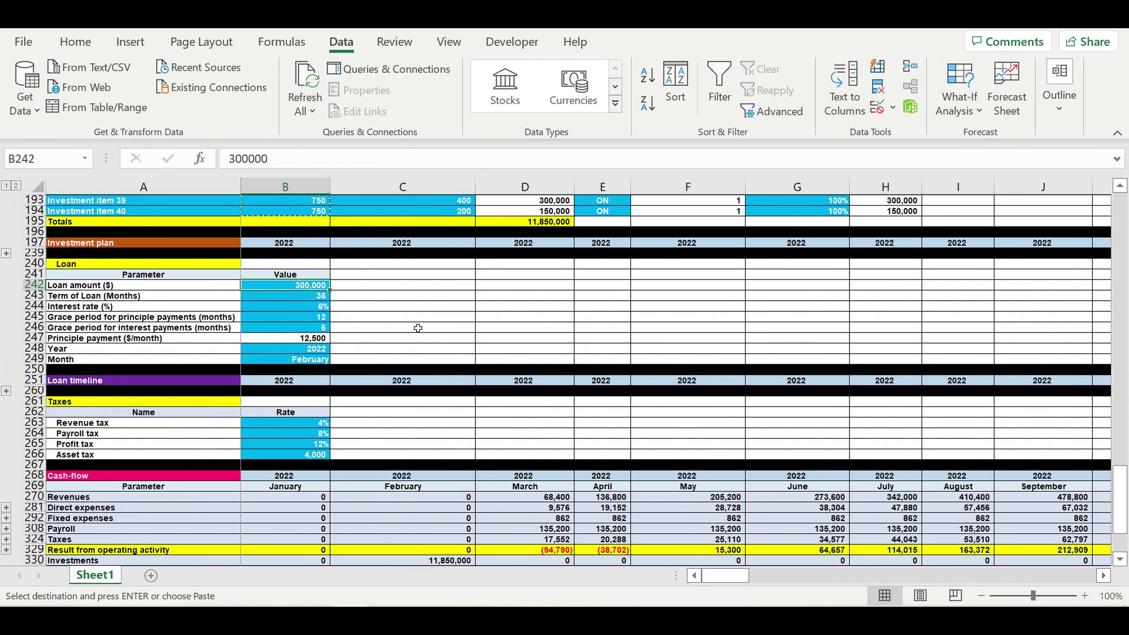
{"action": "type", "text": "0"}
{"action": "key", "text": "Return"}
{"action": "left_click", "coordinate": [440, 359]}
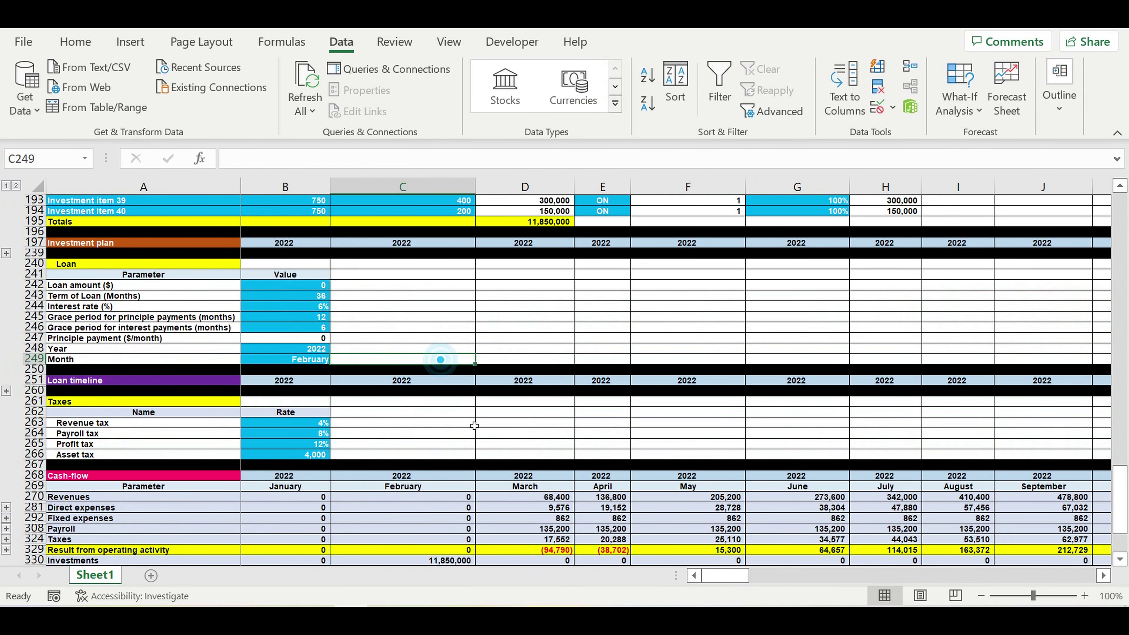
Enter 11,850,000 as the February 2022 equity in the Cash-flow table
{"action": "scroll", "coordinate": [475, 426], "scroll_direction": "down", "scroll_amount": 4}
{"action": "scroll", "coordinate": [484, 436], "scroll_direction": "down", "scroll_amount": 1}
{"action": "left_click", "coordinate": [503, 508]}
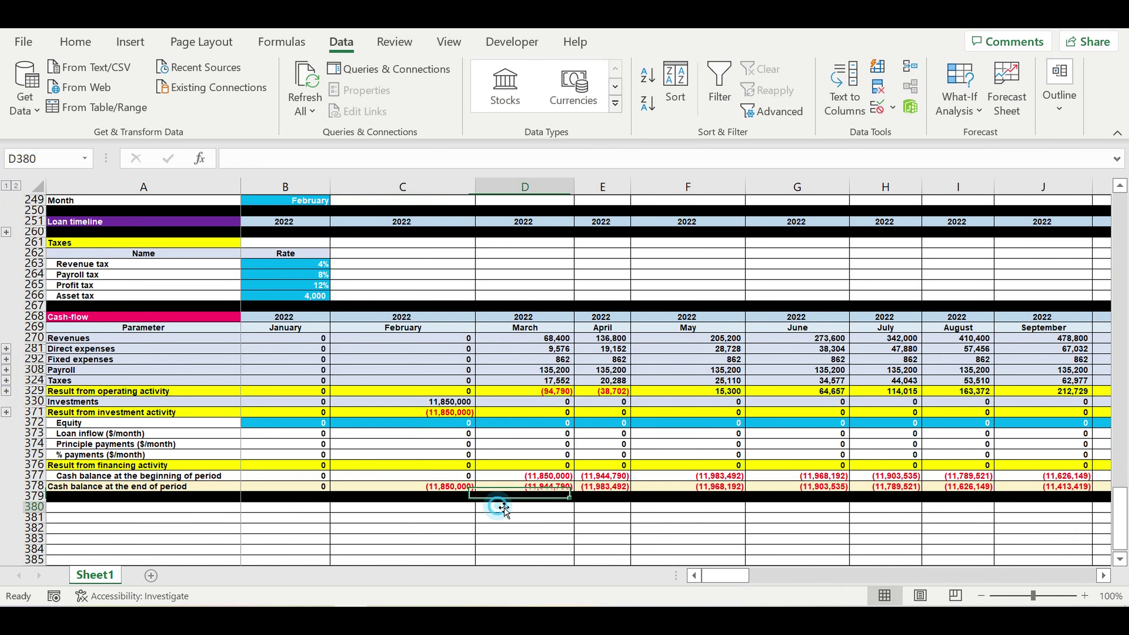
{"action": "left_click", "coordinate": [458, 423]}
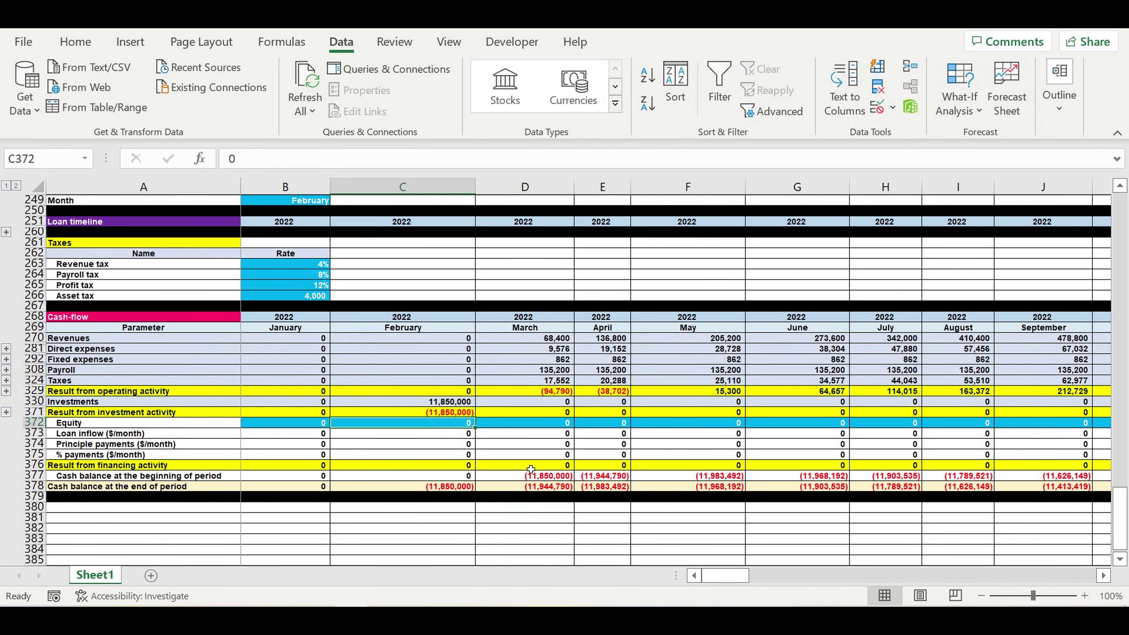
{"action": "left_click", "coordinate": [453, 487]}
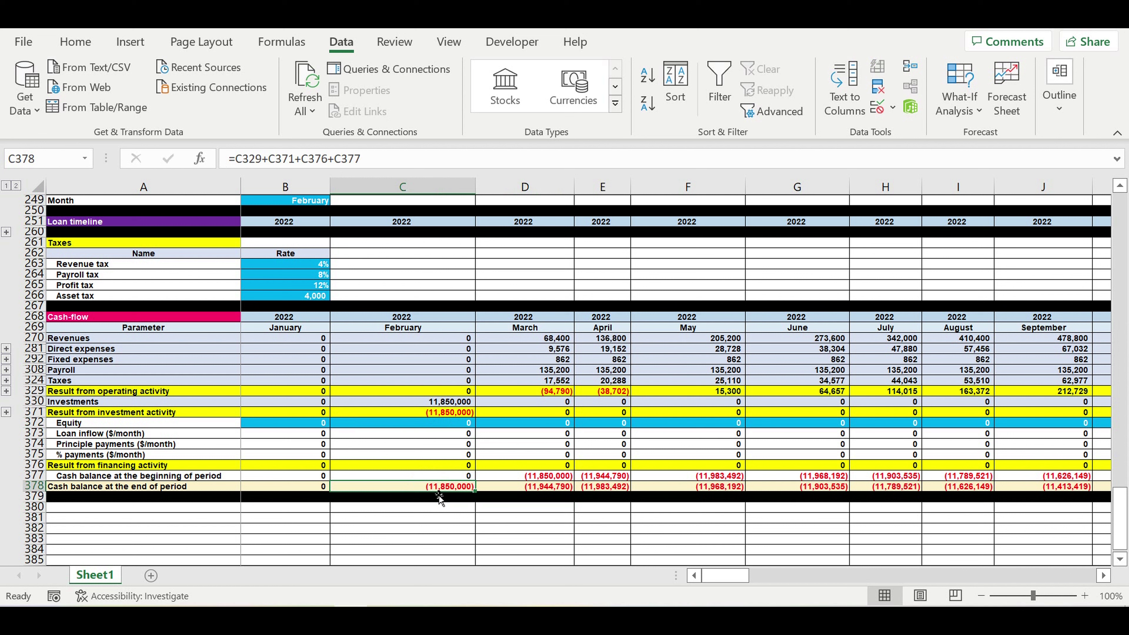
{"action": "left_click", "coordinate": [455, 427]}
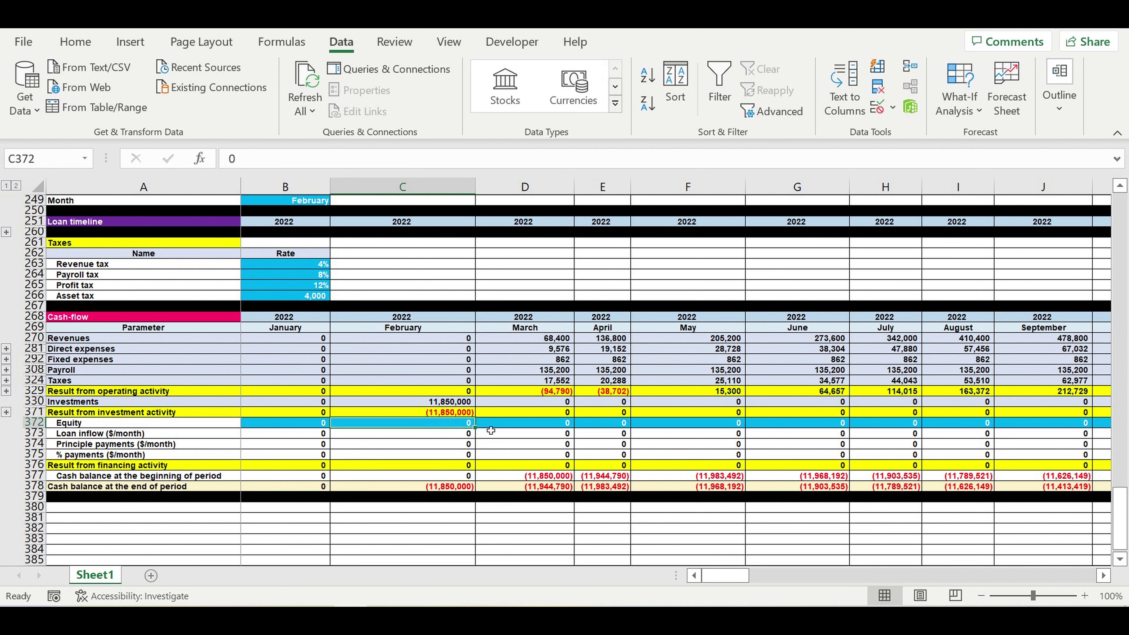
{"action": "type", "text": "11,850,000"}
{"action": "key", "text": "Return"}
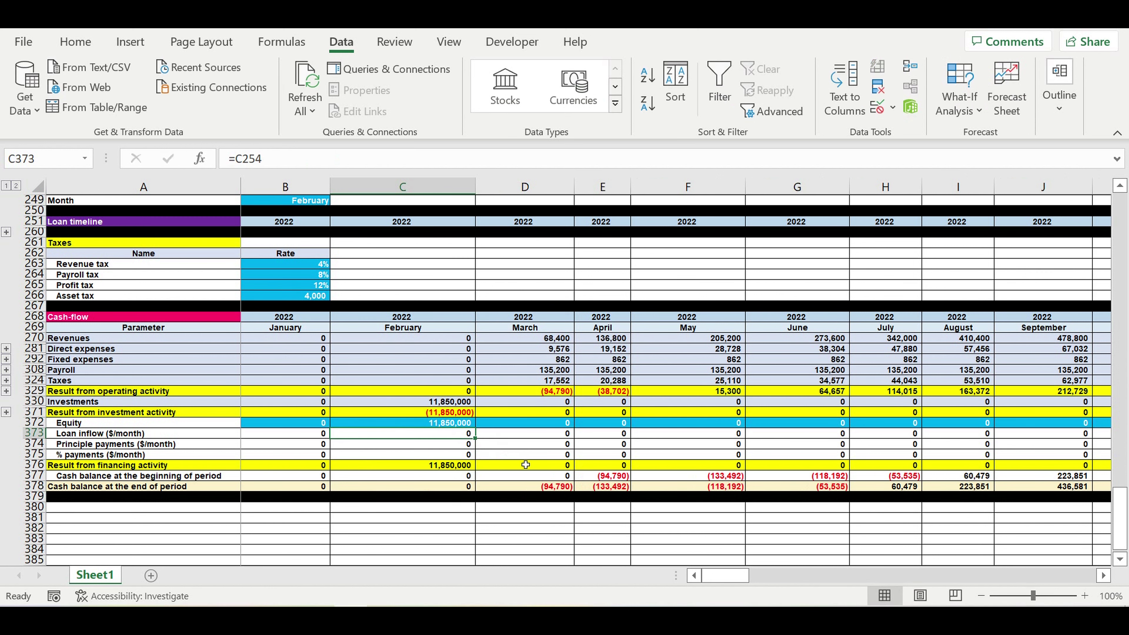
Enter 94790 as the March 2022 equity in the Cash-flow table
{"action": "left_click", "coordinate": [526, 465]}
{"action": "left_click", "coordinate": [558, 426]}
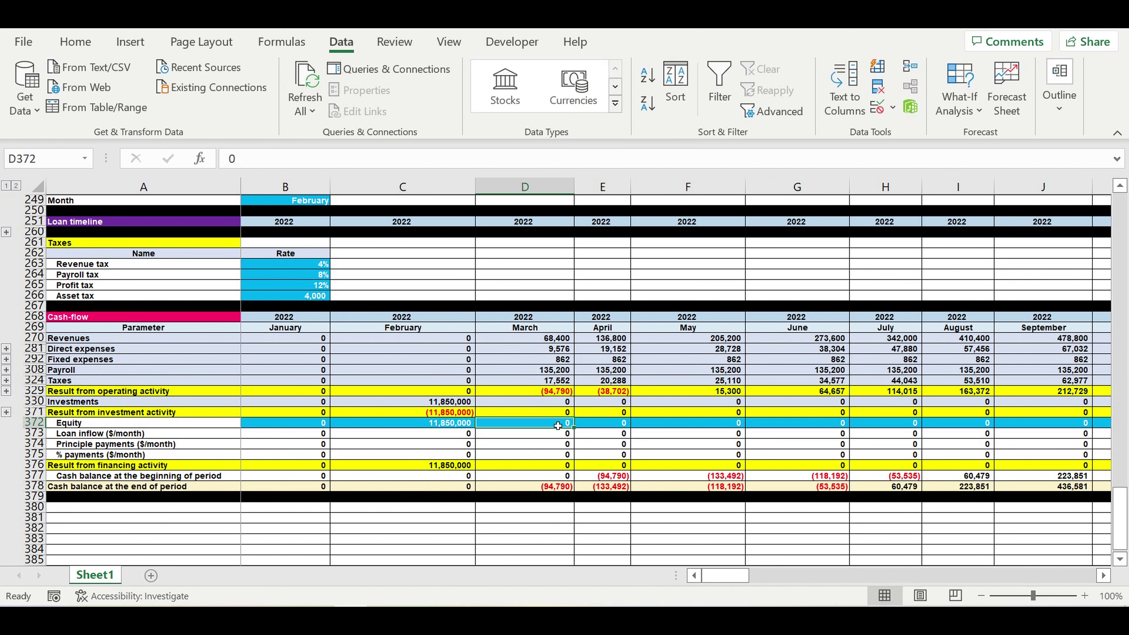
{"action": "left_click_drag", "start_coordinate": [556, 425], "coordinate": [884, 423]}
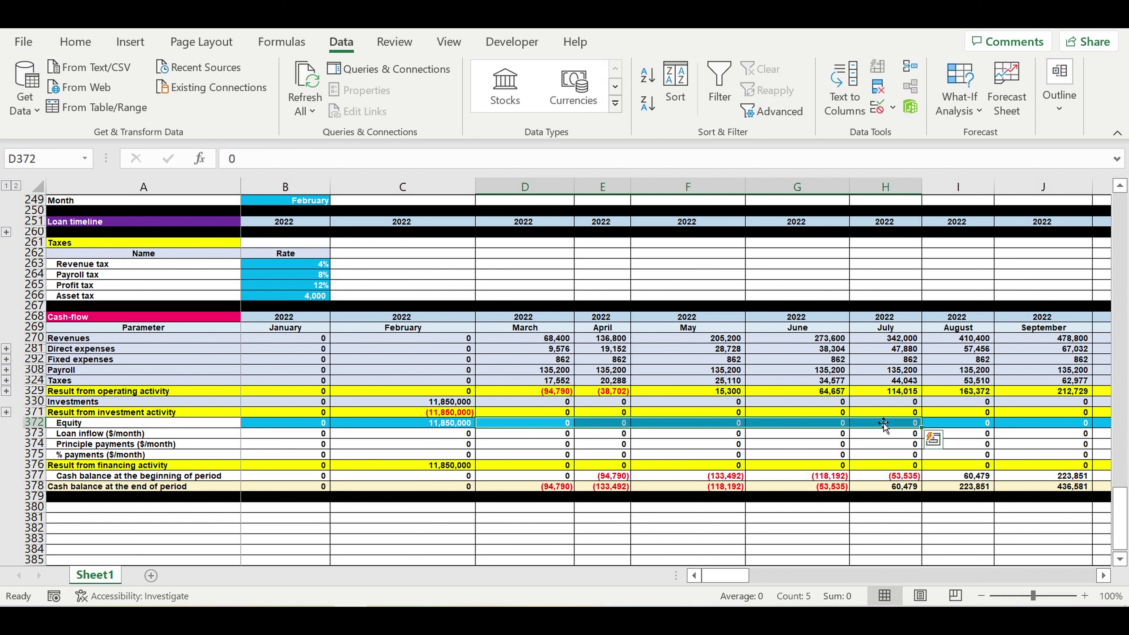
{"action": "left_click", "coordinate": [558, 434]}
{"action": "left_click", "coordinate": [544, 424]}
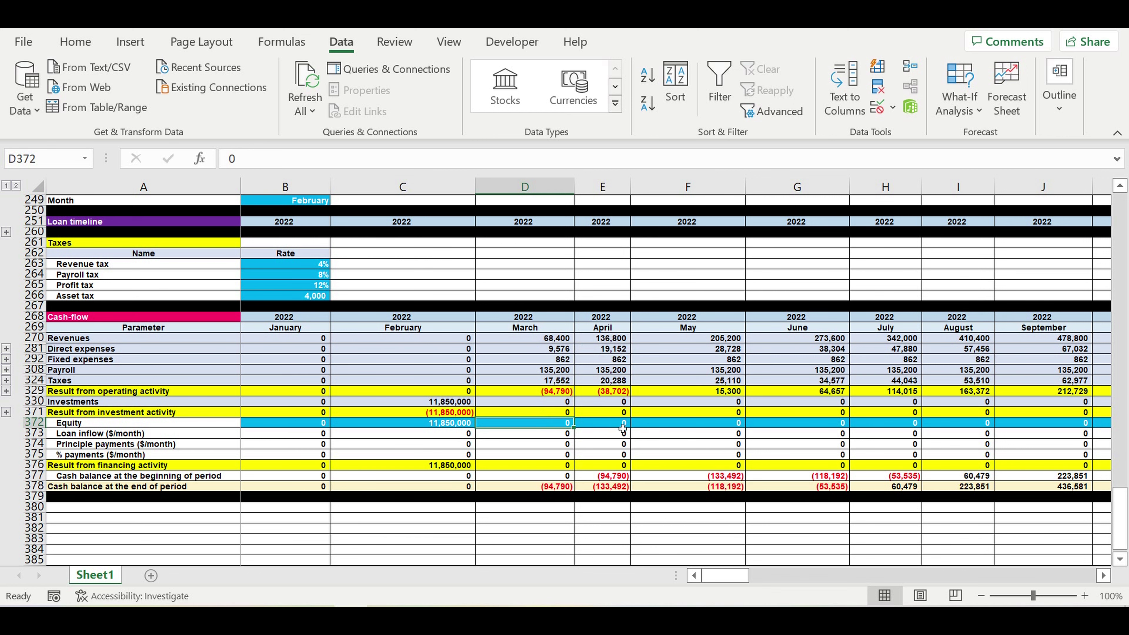
{"action": "type", "text": "94790"}
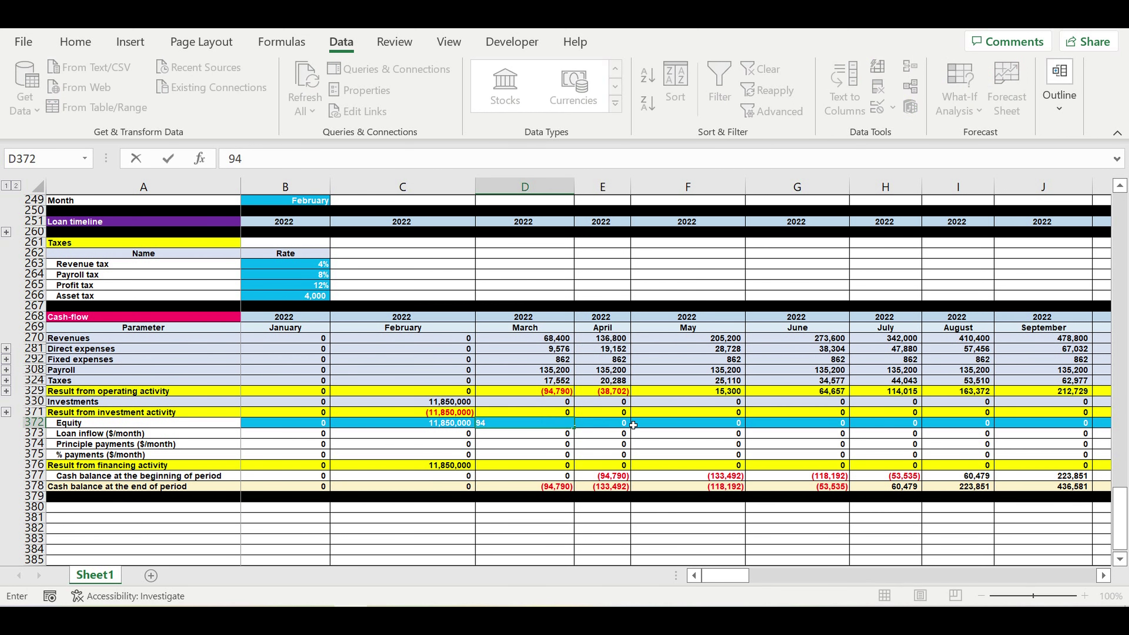
{"action": "key", "text": "Return"}
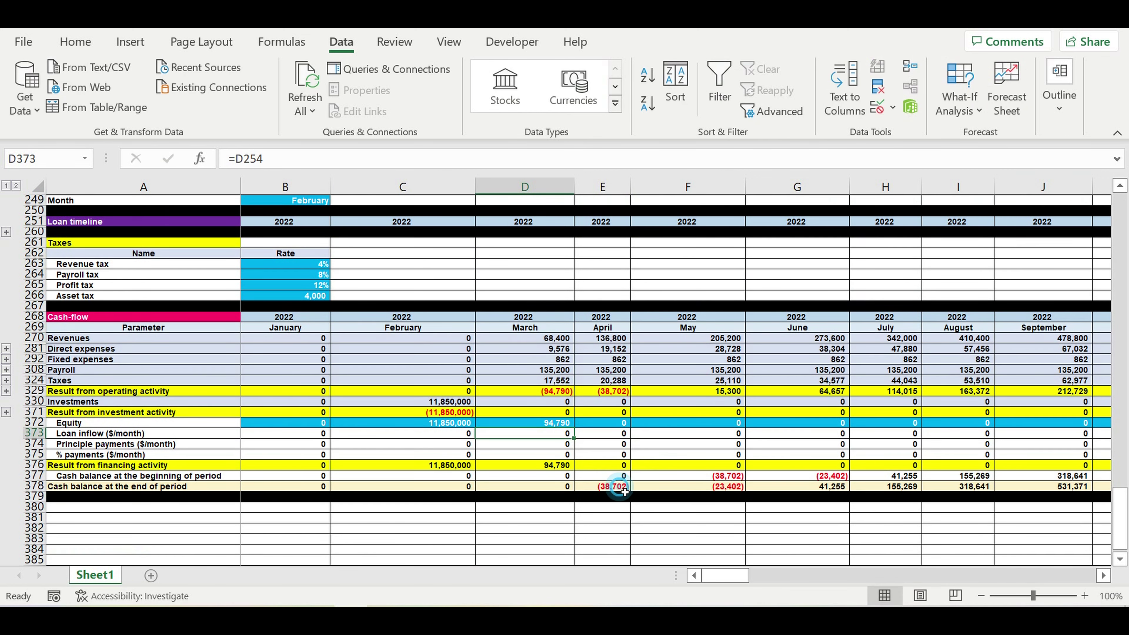
Enter 38,702 as the April 2022 equity to cover that month's negative end-of-period cash balance
{"action": "left_click", "coordinate": [622, 487]}
{"action": "left_click", "coordinate": [617, 426]}
{"action": "left_click", "coordinate": [600, 488]}
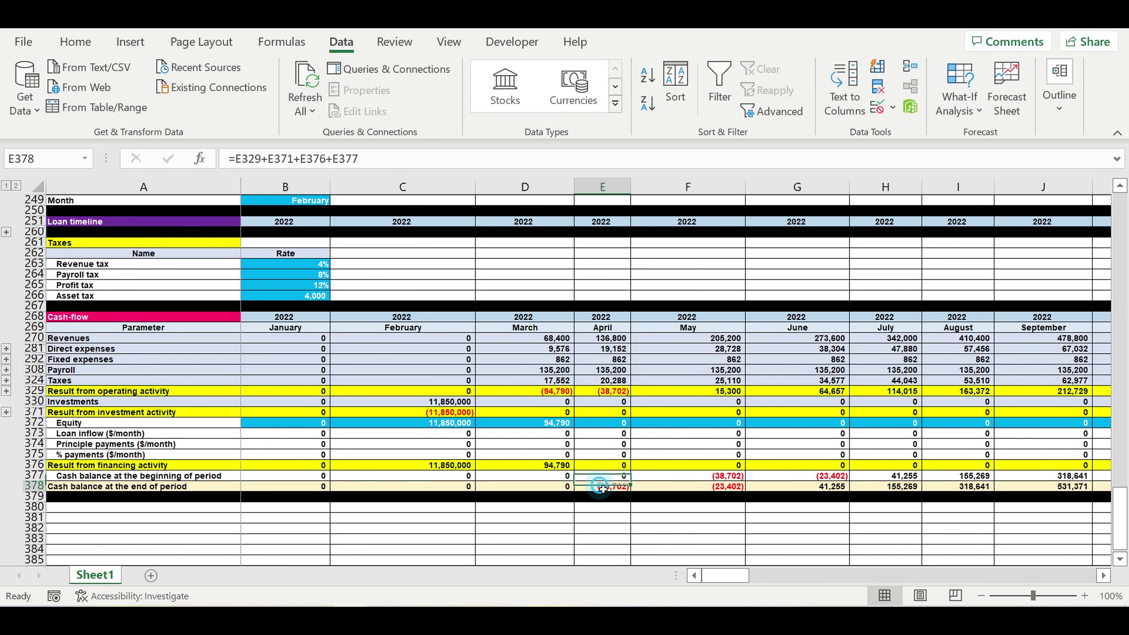
{"action": "left_click", "coordinate": [617, 424]}
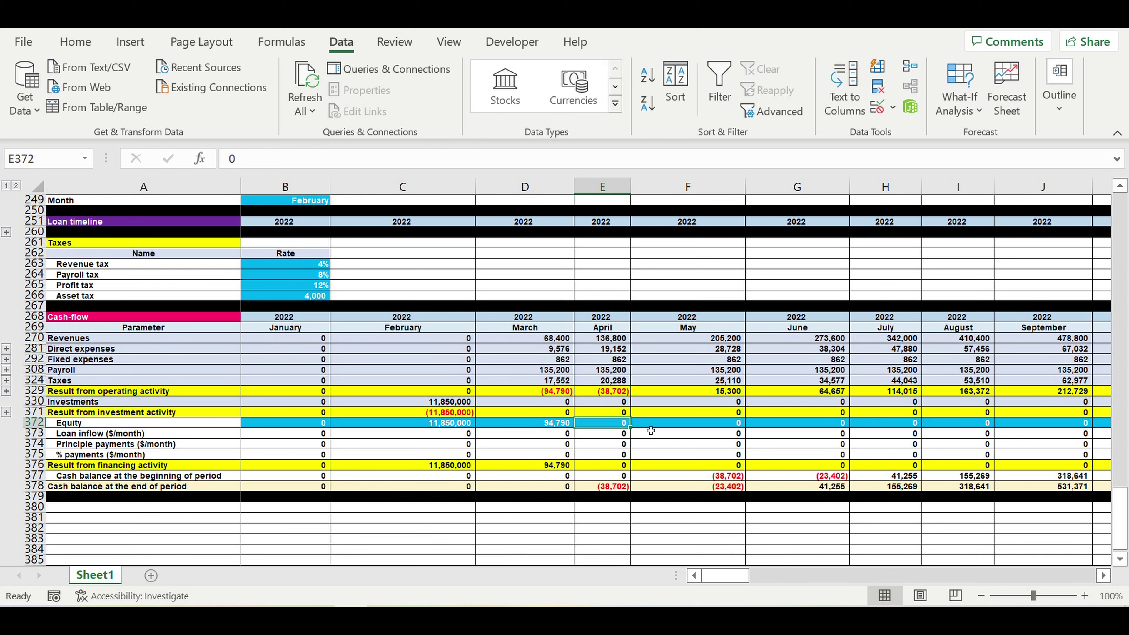
{"action": "type", "text": "38"}
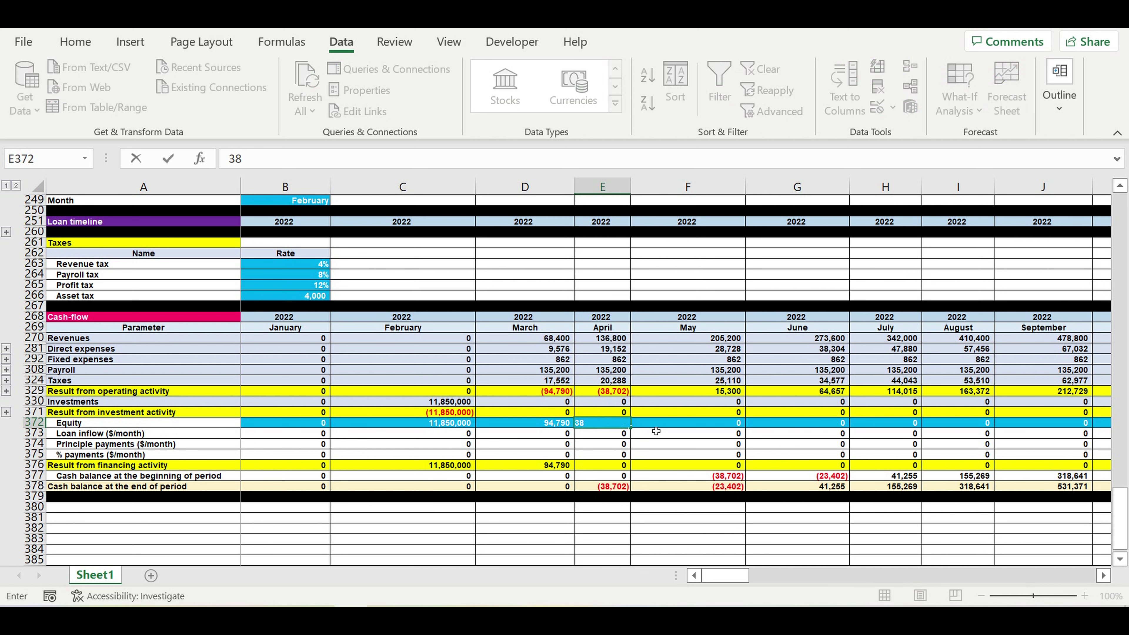
{"action": "type", "text": ",702"}
{"action": "key", "text": "Return"}
Check the end-of-period cash balances from May 2022 onward and the equity entries for February, March and April
{"action": "left_click", "coordinate": [706, 497]}
{"action": "left_click_drag", "start_coordinate": [711, 485], "coordinate": [1030, 489]}
{"action": "left_click_drag", "start_coordinate": [908, 573], "coordinate": [566, 586]}
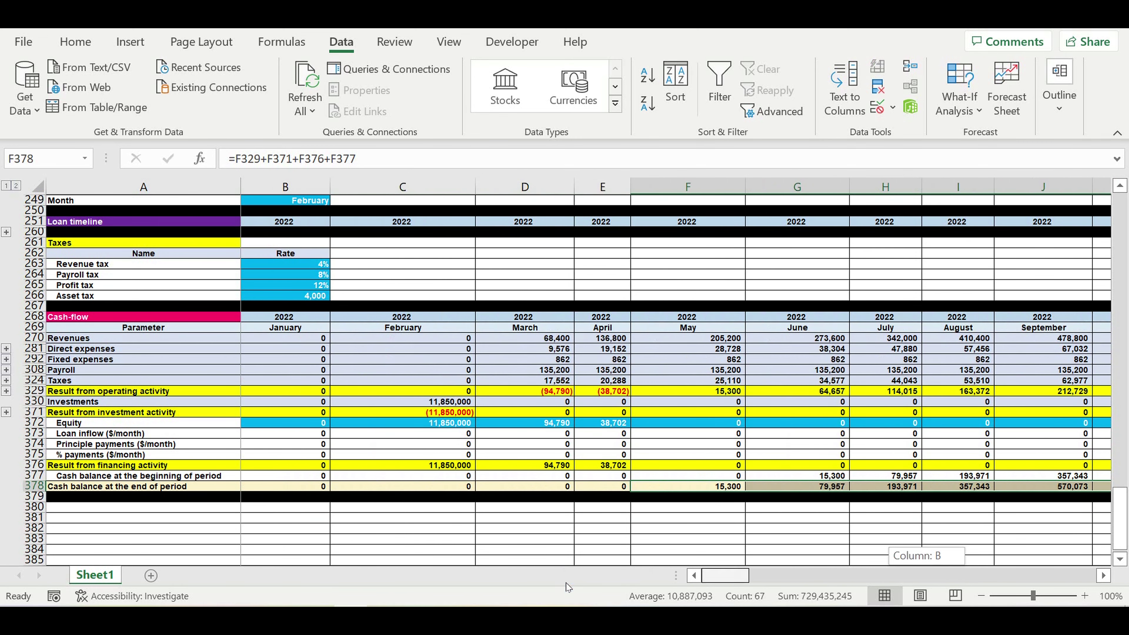
{"action": "left_click", "coordinate": [445, 423]}
{"action": "left_click", "coordinate": [518, 425]}
{"action": "left_click", "coordinate": [598, 424]}
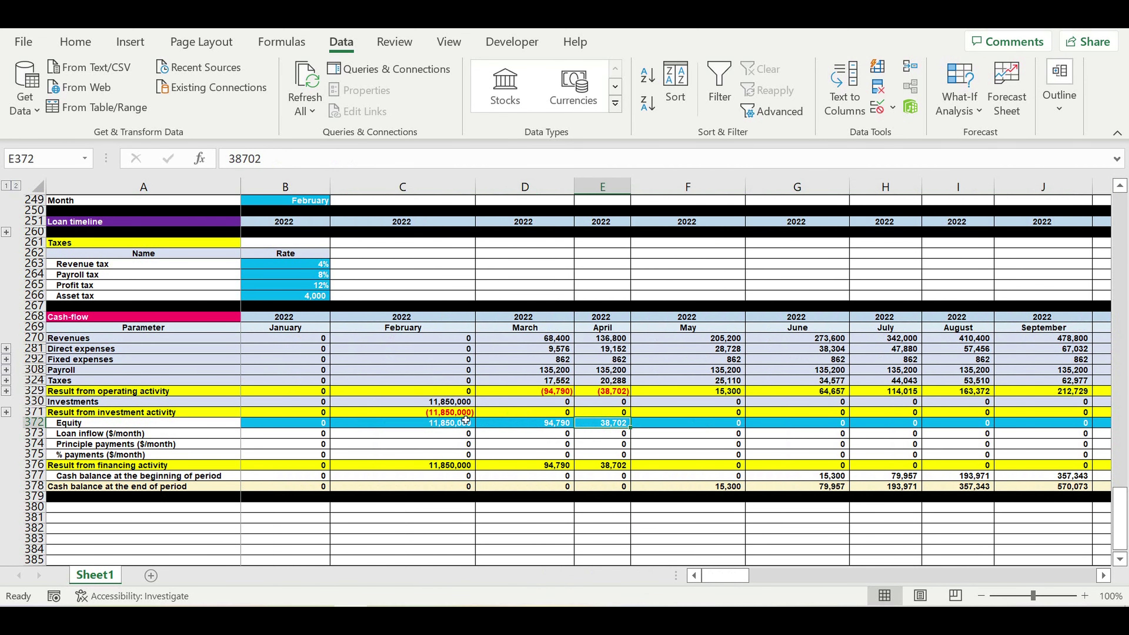
{"action": "left_click", "coordinate": [448, 425]}
{"action": "left_click", "coordinate": [557, 428]}
{"action": "left_click", "coordinate": [591, 427]}
Total the Equity row in cell DR372, after December 2031, with =SUM(B372:DQ372)
{"action": "left_click_drag", "start_coordinate": [730, 575], "coordinate": [1112, 578]}
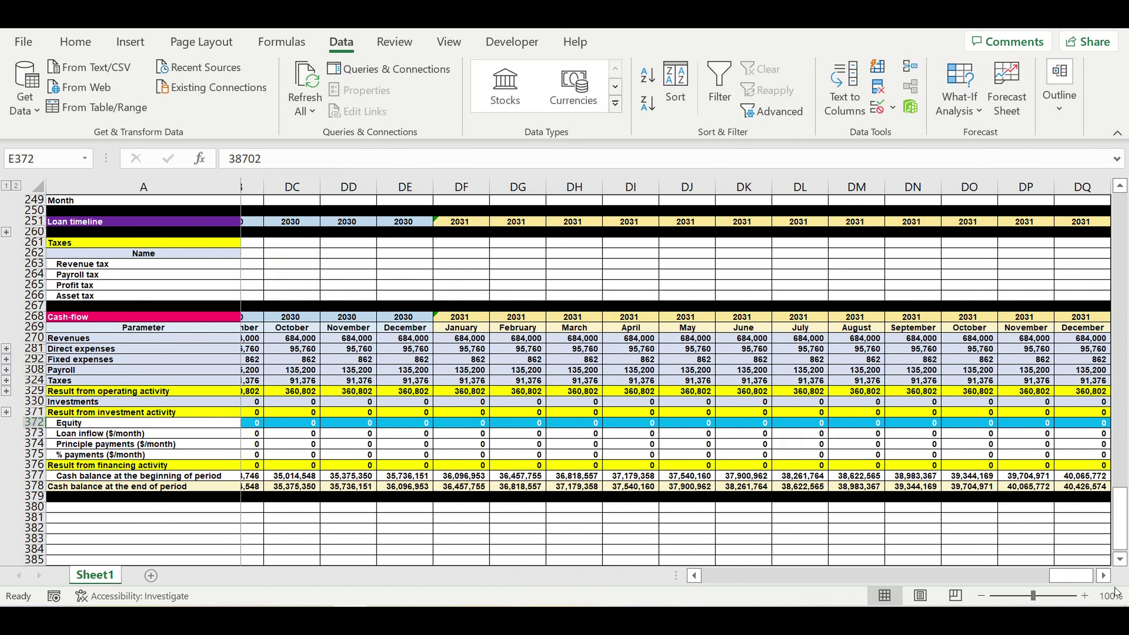
{"action": "left_click", "coordinate": [1104, 576]}
{"action": "left_click", "coordinate": [1104, 576]}
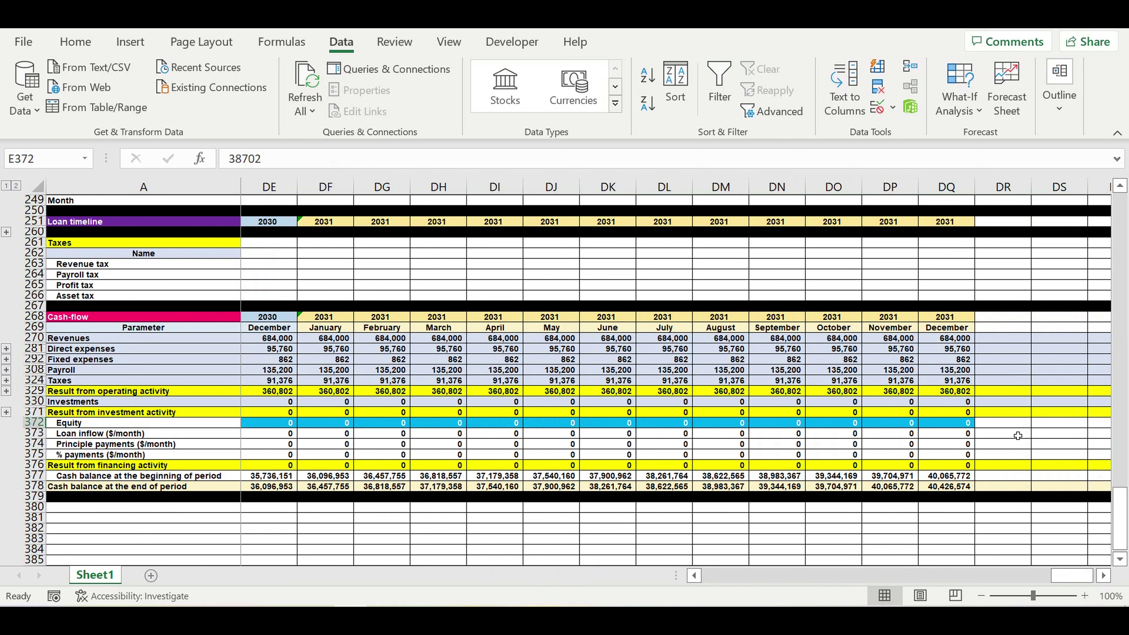
{"action": "left_click", "coordinate": [1003, 423]}
{"action": "left_click", "coordinate": [75, 42]}
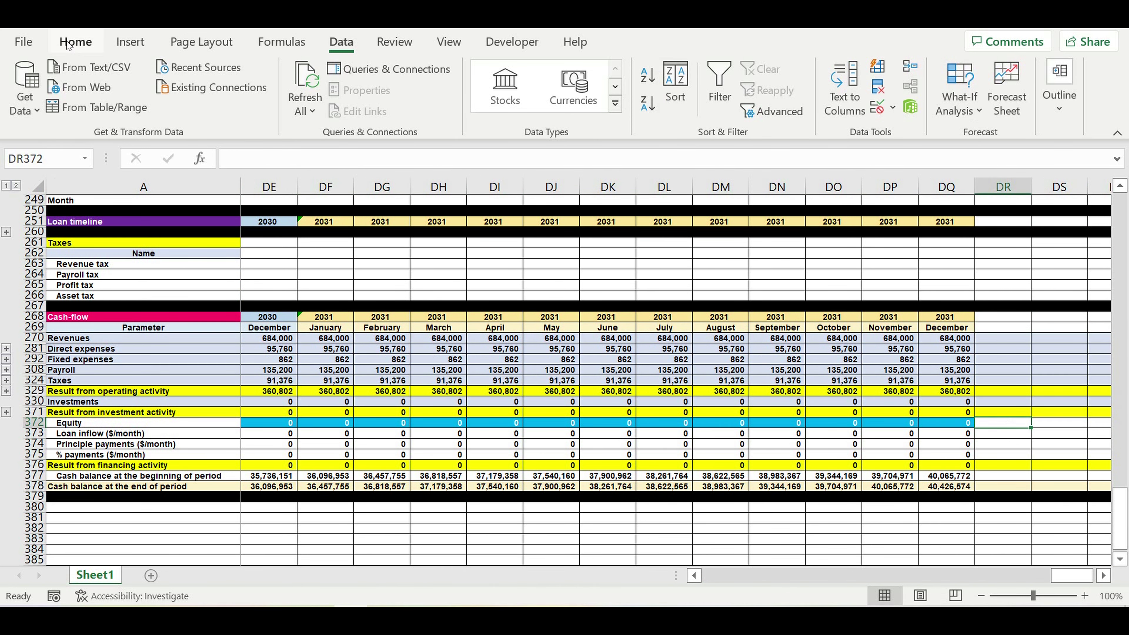
{"action": "left_click", "coordinate": [913, 67]}
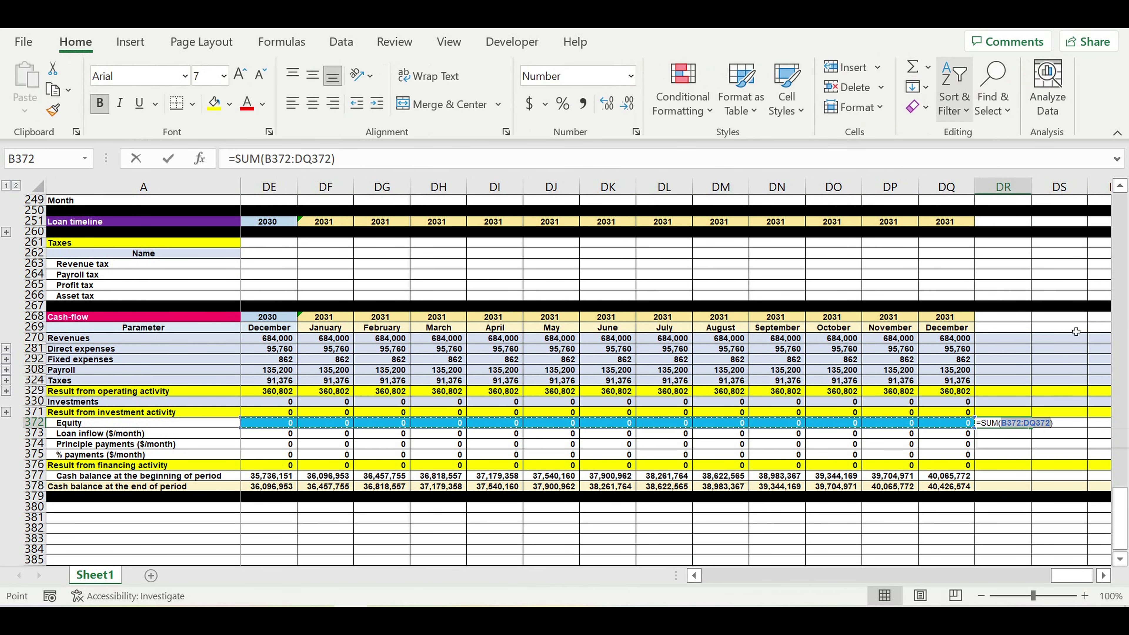
{"action": "key", "text": "Return"}
Copy the equity total formula down to DR373 to total the loan inflow row
{"action": "left_click", "coordinate": [1005, 423]}
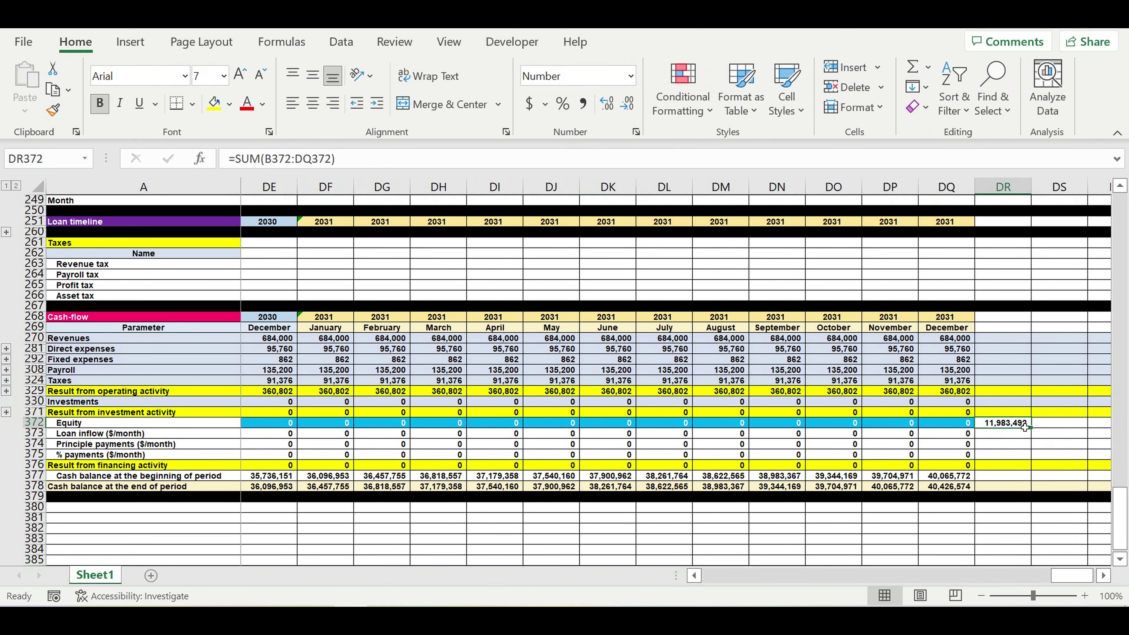
{"action": "left_click_drag", "start_coordinate": [1031, 428], "coordinate": [1038, 440]}
{"action": "left_click", "coordinate": [1017, 444]}
{"action": "left_click", "coordinate": [1016, 434]}
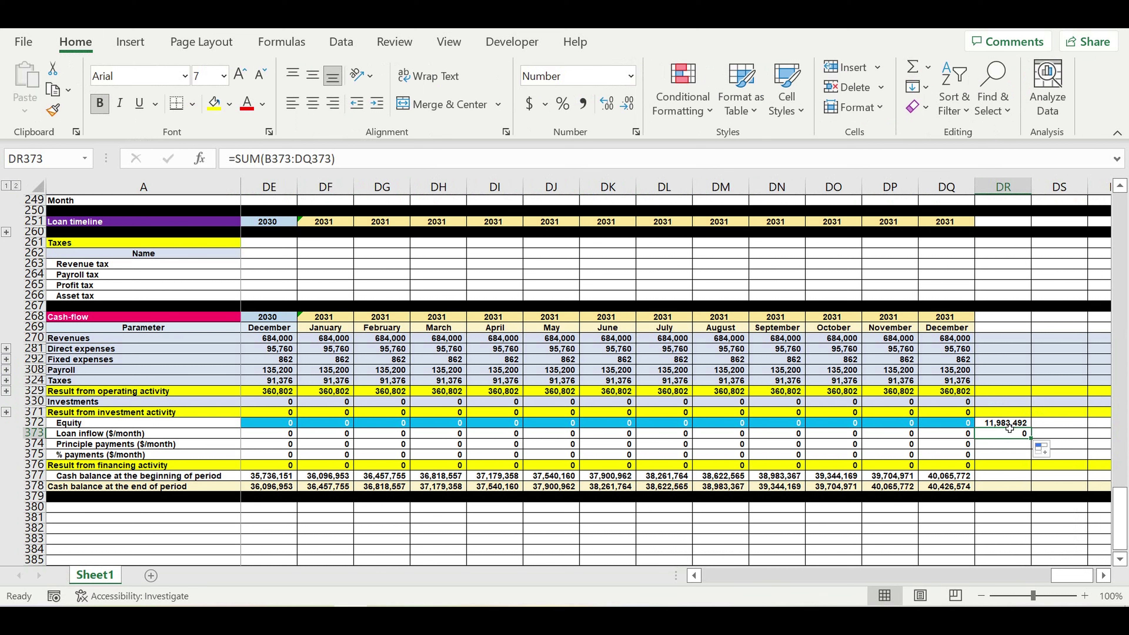
{"action": "left_click", "coordinate": [1010, 427]}
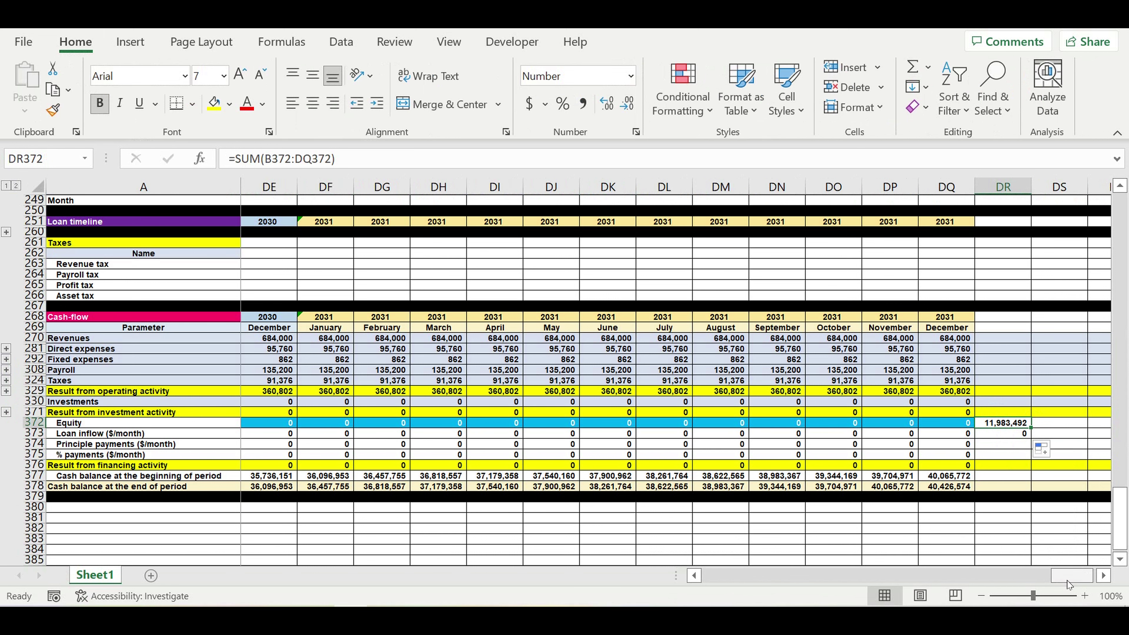
Add the heading "Financing needed" in cell A380 below the Cash-flow table
{"action": "left_click_drag", "start_coordinate": [1067, 581], "coordinate": [719, 552]}
{"action": "left_click", "coordinate": [753, 529]}
{"action": "scroll", "coordinate": [667, 507], "scroll_direction": "down", "scroll_amount": 3}
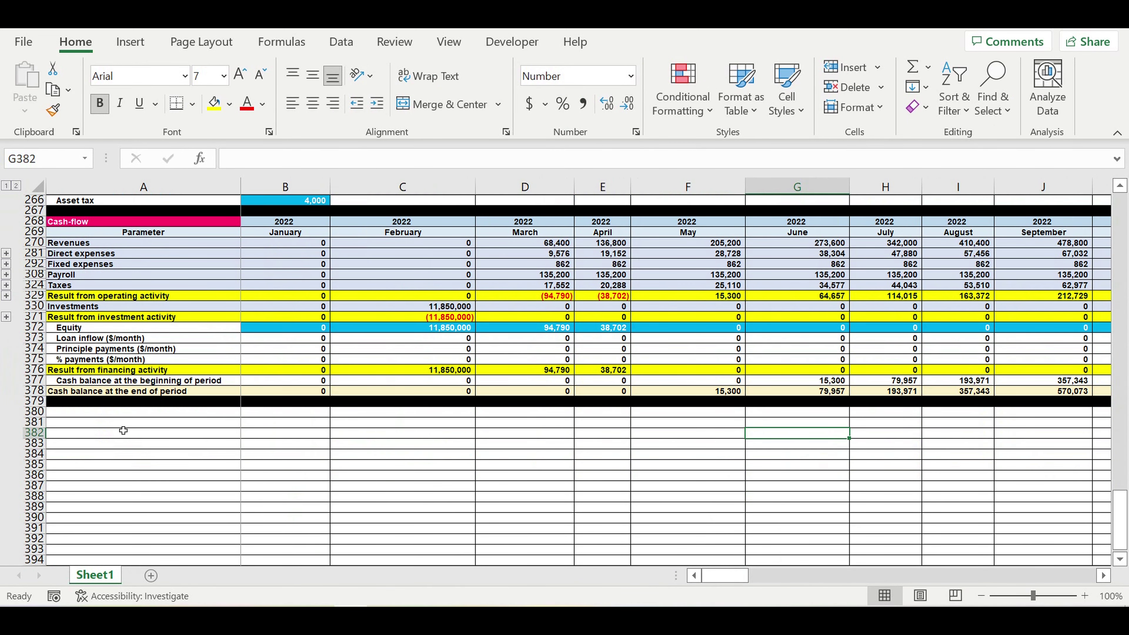
{"action": "left_click", "coordinate": [117, 421]}
{"action": "left_click", "coordinate": [114, 411]}
{"action": "type", "text": "Financing needed"}
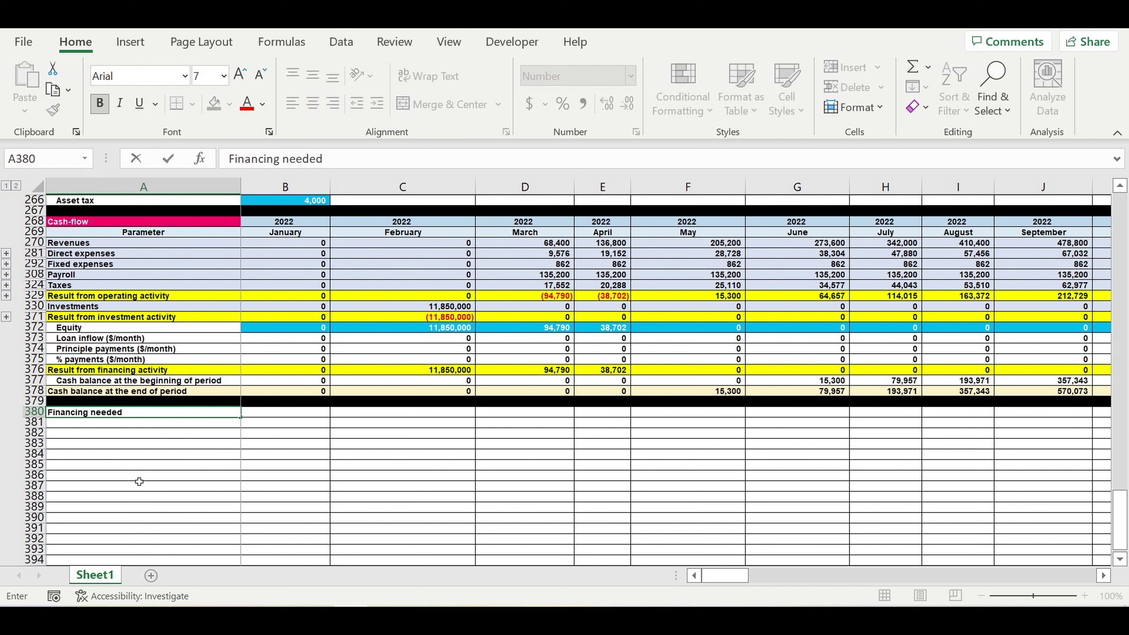
{"action": "left_click", "coordinate": [139, 482]}
Enter the labels Type, Equity and Loan in cells A381 to A383 under the "Financing needed" heading
{"action": "left_click", "coordinate": [93, 424]}
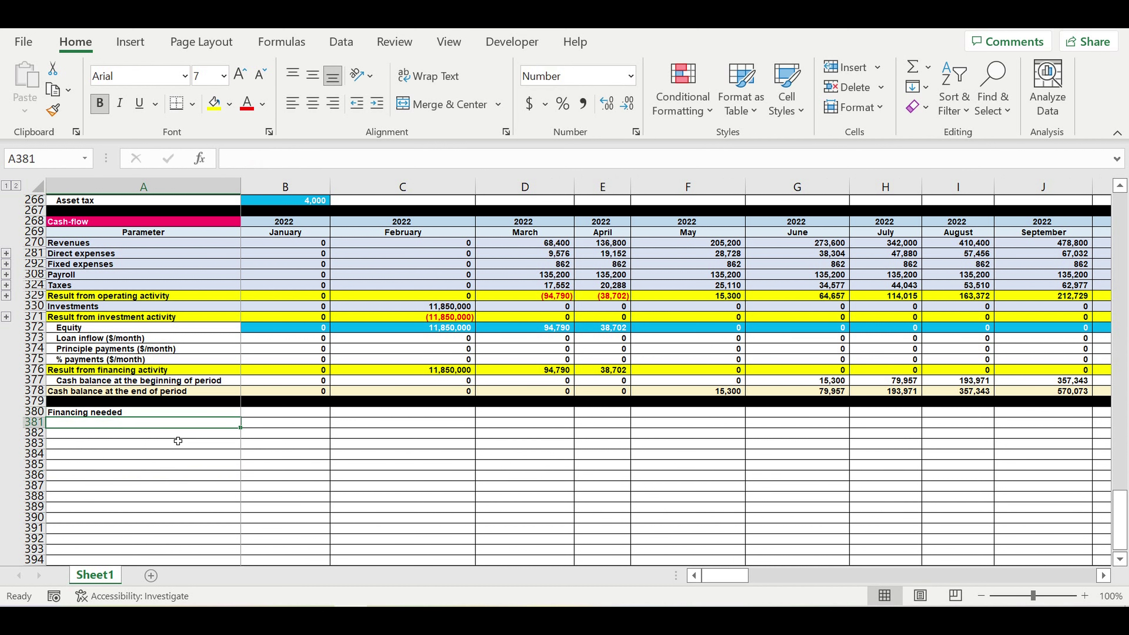
{"action": "type", "text": "S"}
{"action": "key", "text": "BackSpace"}
{"action": "type", "text": "Type"}
{"action": "key", "text": "Return"}
{"action": "type", "text": "Equity"}
{"action": "key", "text": "Return"}
{"action": "type", "text": "Loan"}
{"action": "left_click", "coordinate": [199, 486]}
Enter "$" as the column header in B381 and center the header cells A381:B381
{"action": "left_click", "coordinate": [281, 425]}
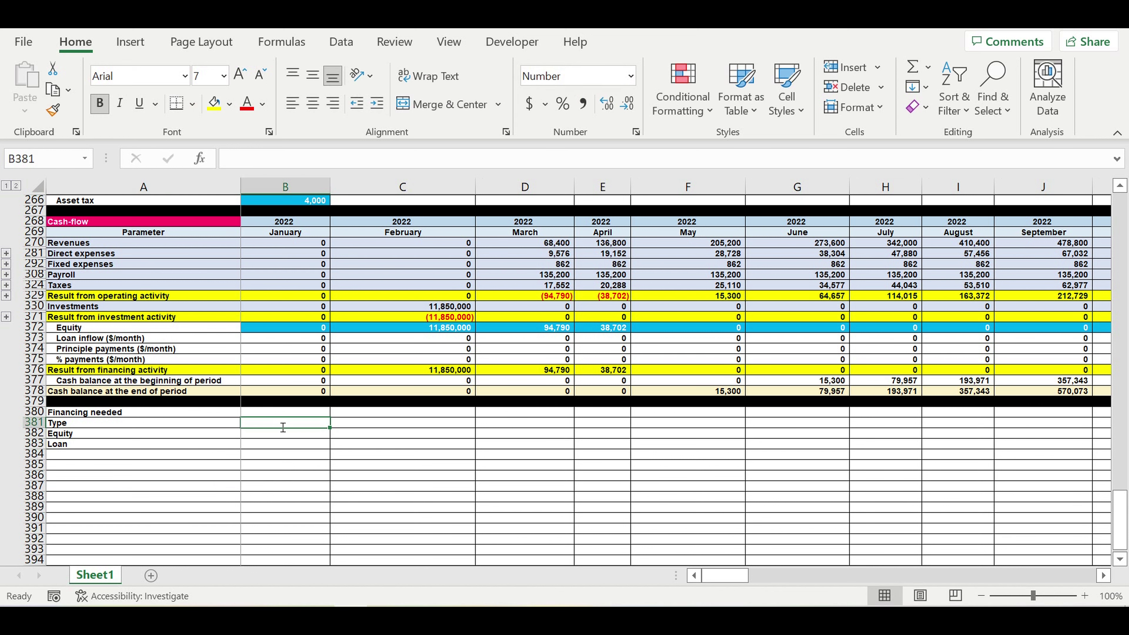
{"action": "type", "text": "$"}
{"action": "key", "text": "ctrl+Return"}
{"action": "left_click_drag", "start_coordinate": [282, 425], "coordinate": [234, 423]}
{"action": "left_click", "coordinate": [313, 103]}
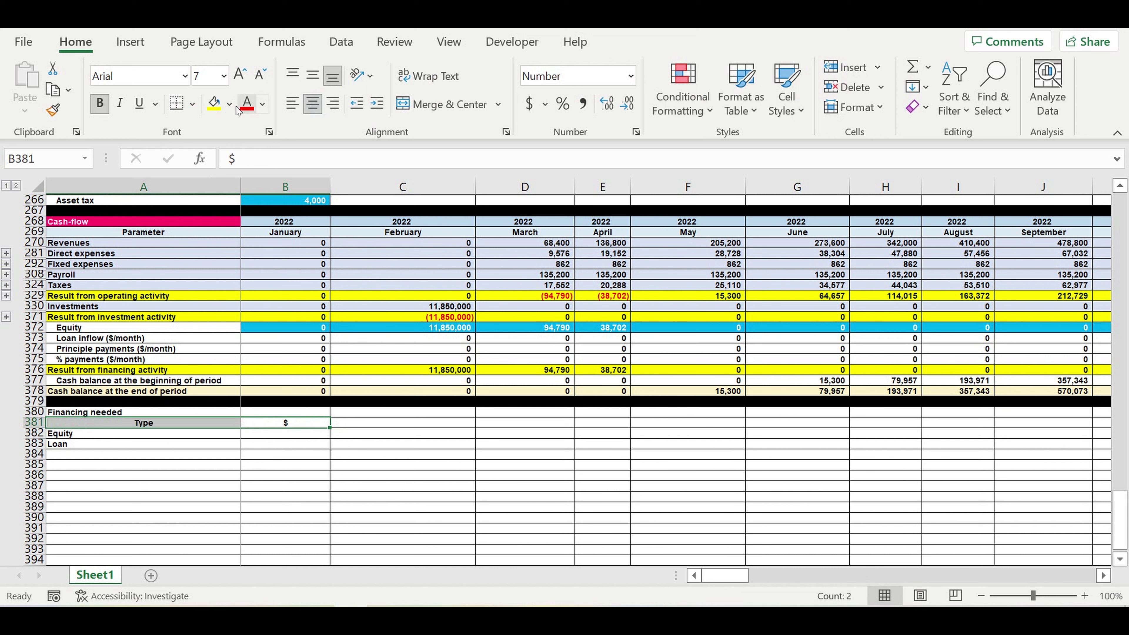
Fill the Type and $ header cells A381:B381 with light blue
{"action": "left_click", "coordinate": [230, 104]}
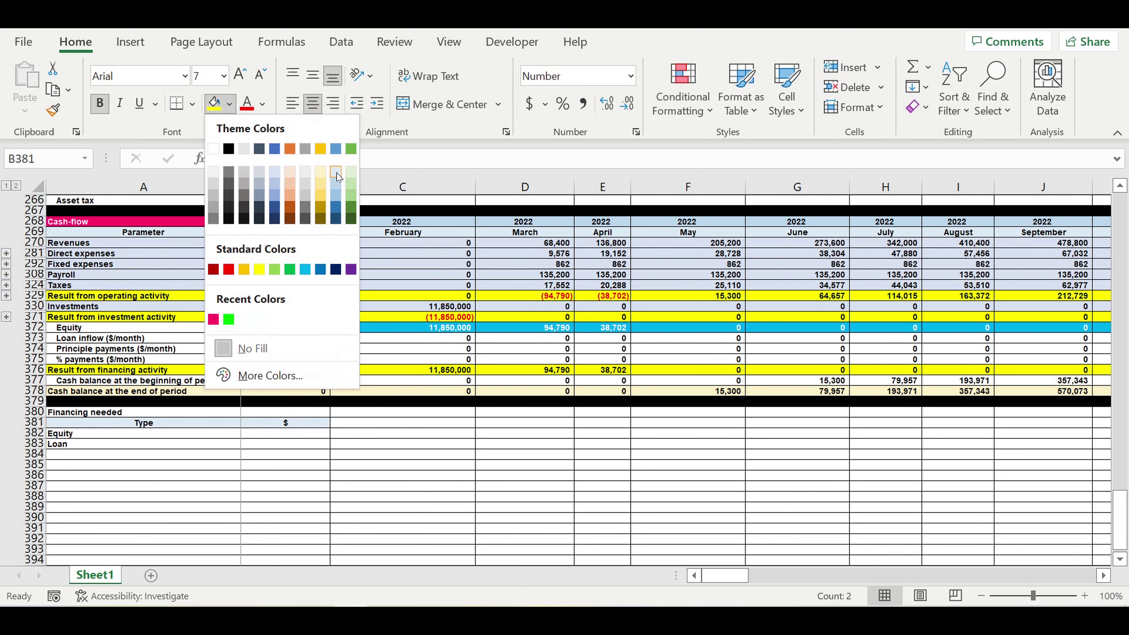
{"action": "left_click", "coordinate": [336, 172]}
{"action": "left_click_drag", "start_coordinate": [176, 419], "coordinate": [168, 415]}
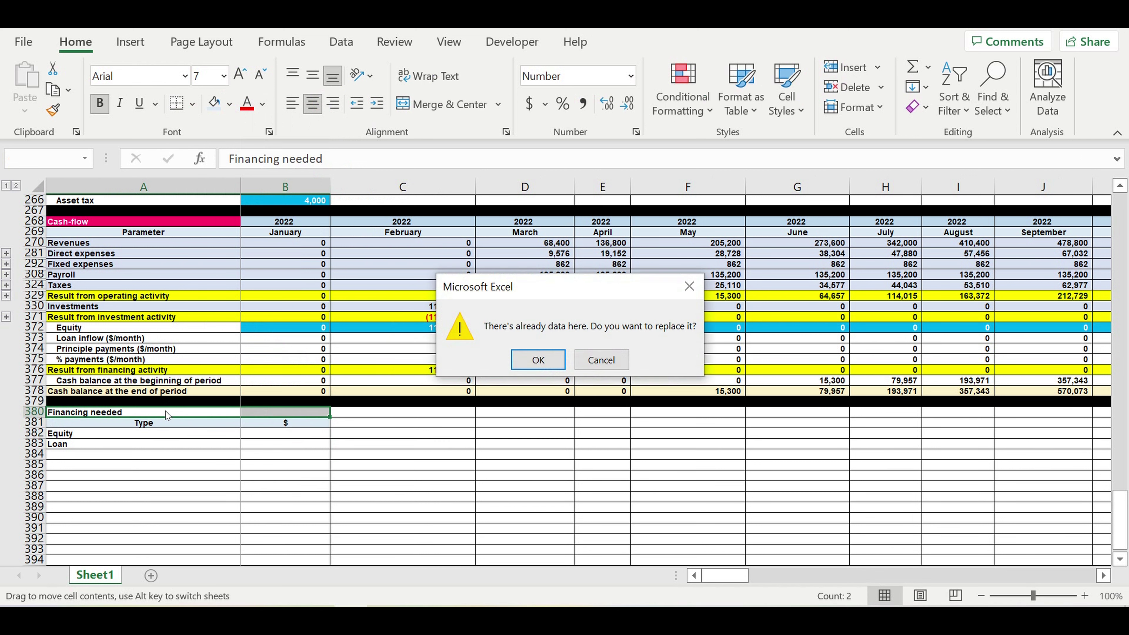
{"action": "left_click", "coordinate": [601, 360]}
{"action": "left_click", "coordinate": [441, 456]}
Fill the "Financing needed" heading cell A380 with purple and set its font color to white
{"action": "left_click", "coordinate": [218, 412]}
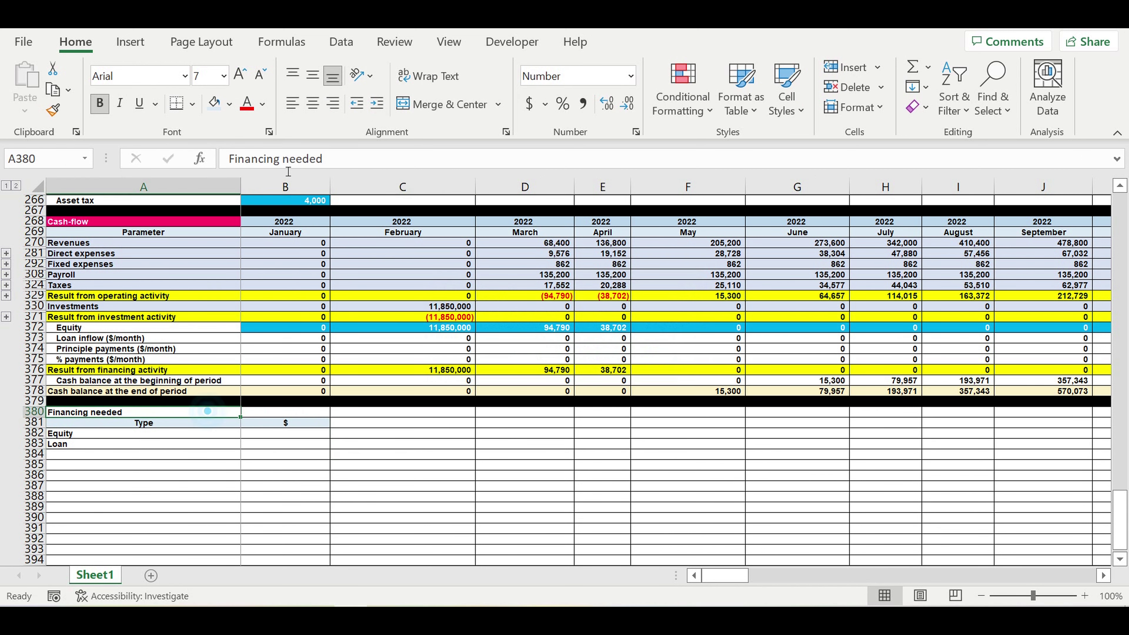
{"action": "left_click", "coordinate": [229, 104]}
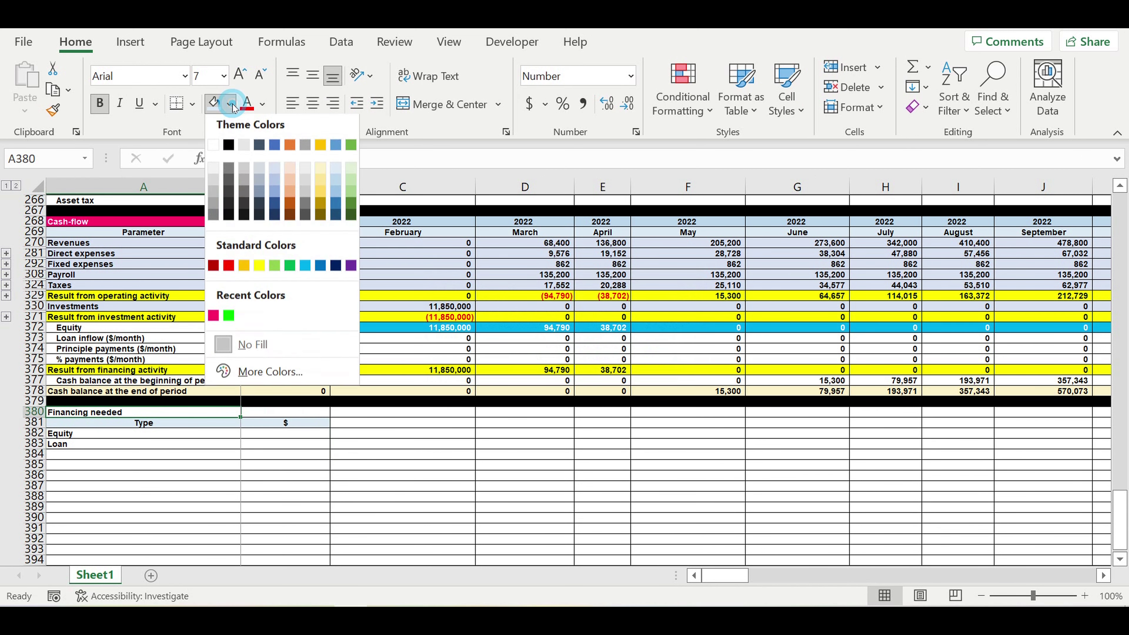
{"action": "left_click", "coordinate": [351, 270]}
{"action": "left_click", "coordinate": [262, 103]}
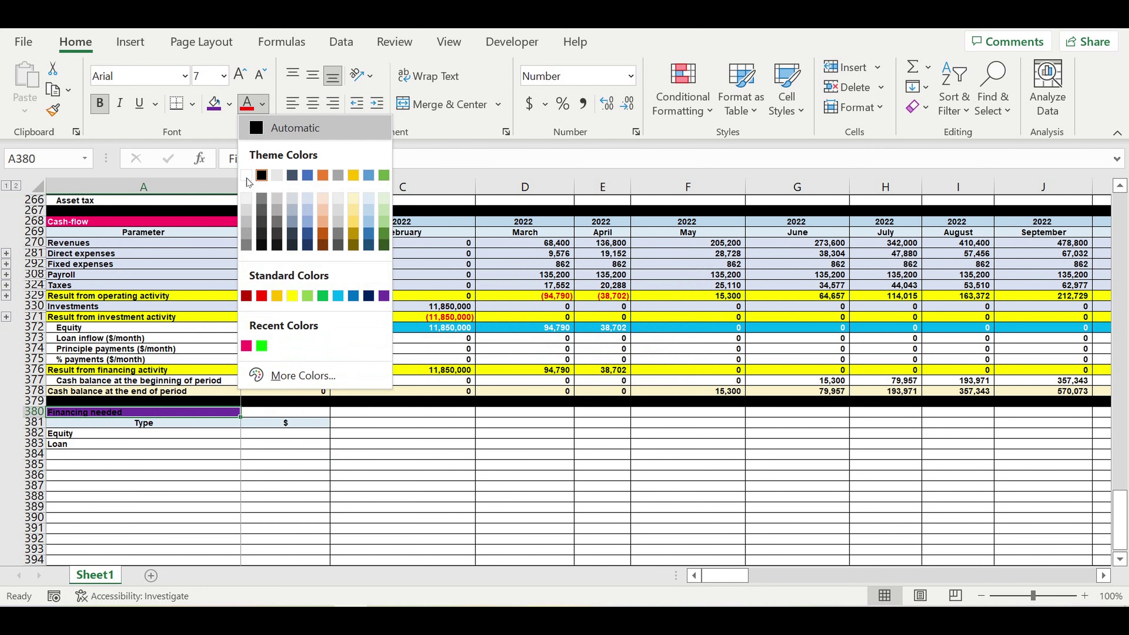
{"action": "left_click", "coordinate": [246, 178]}
Link the Equity amount in B382 to the equity total in DR372 of the Cash-flow table
{"action": "left_click", "coordinate": [286, 434]}
{"action": "left_click", "coordinate": [913, 67]}
{"action": "left_click_drag", "start_coordinate": [725, 575], "coordinate": [587, 576]}
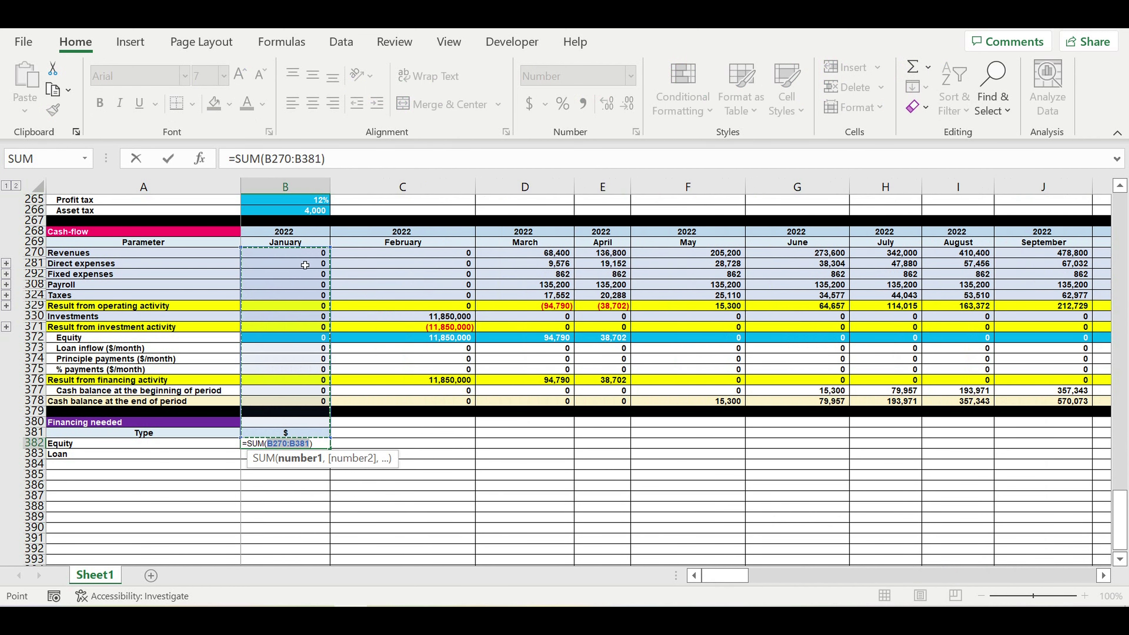
{"action": "left_click_drag", "start_coordinate": [347, 162], "coordinate": [143, 144]}
{"action": "type", "text": "="}
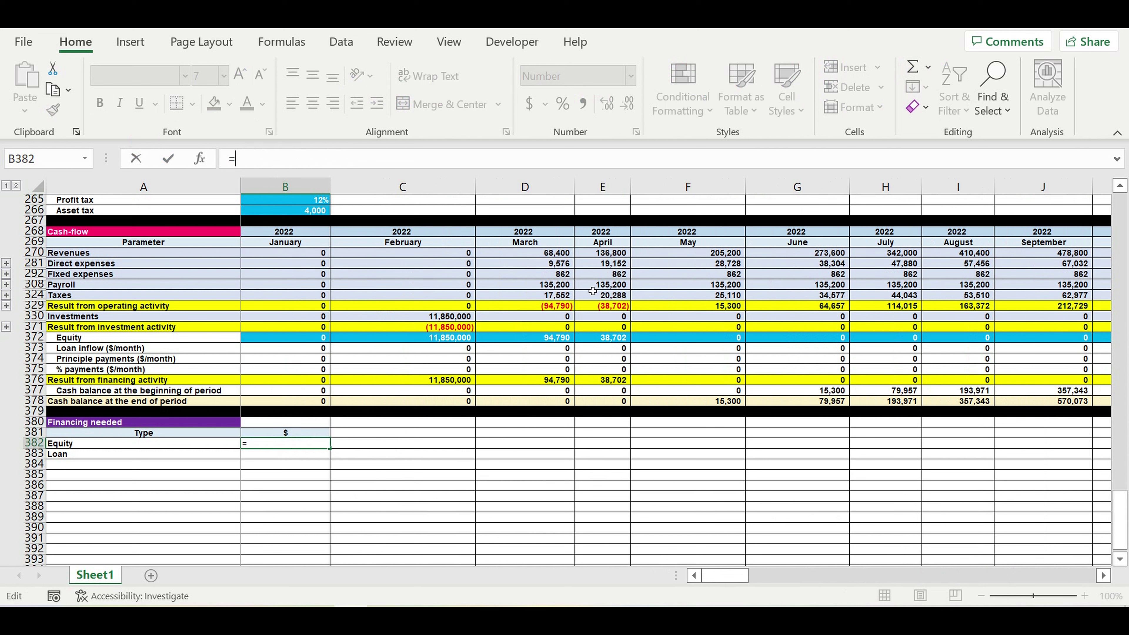
{"action": "left_click_drag", "start_coordinate": [746, 576], "coordinate": [1080, 574]}
{"action": "left_click", "coordinate": [1077, 339]}
{"action": "key", "text": "Return"}
Copy the Equity link formula from B382 down to the Loan cell B383
{"action": "left_click", "coordinate": [307, 444]}
{"action": "left_click_drag", "start_coordinate": [330, 449], "coordinate": [328, 456]}
{"action": "left_click", "coordinate": [312, 478]}
Add the label "Total financing needed" in A384 and sum B382:B383 in B384
{"action": "left_click", "coordinate": [95, 463]}
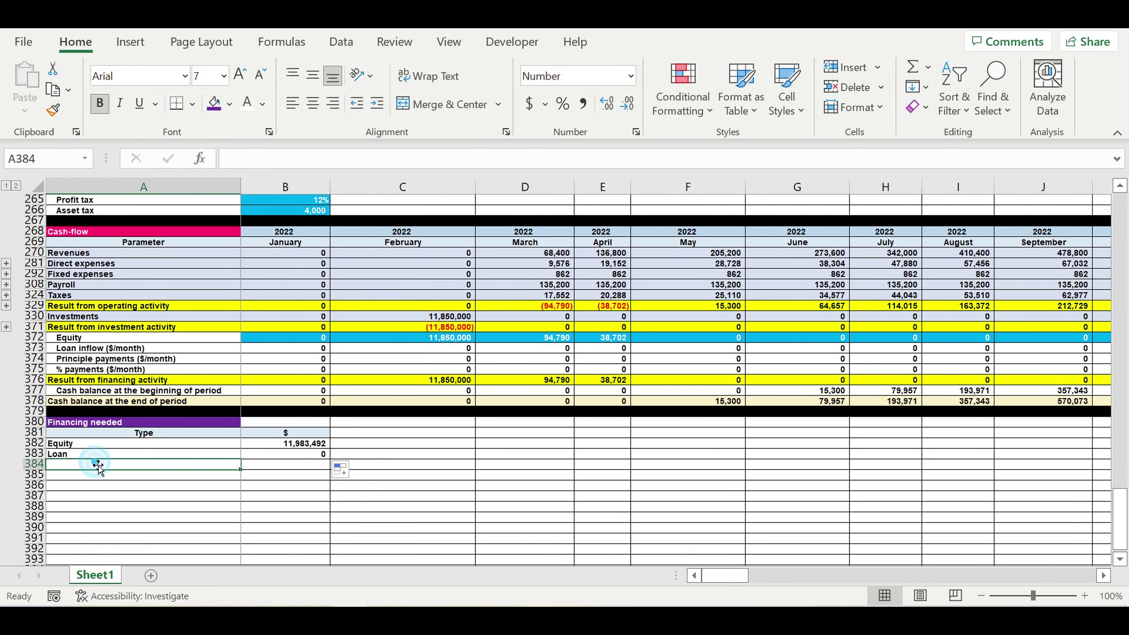
{"action": "type", "text": "Total financing needed"}
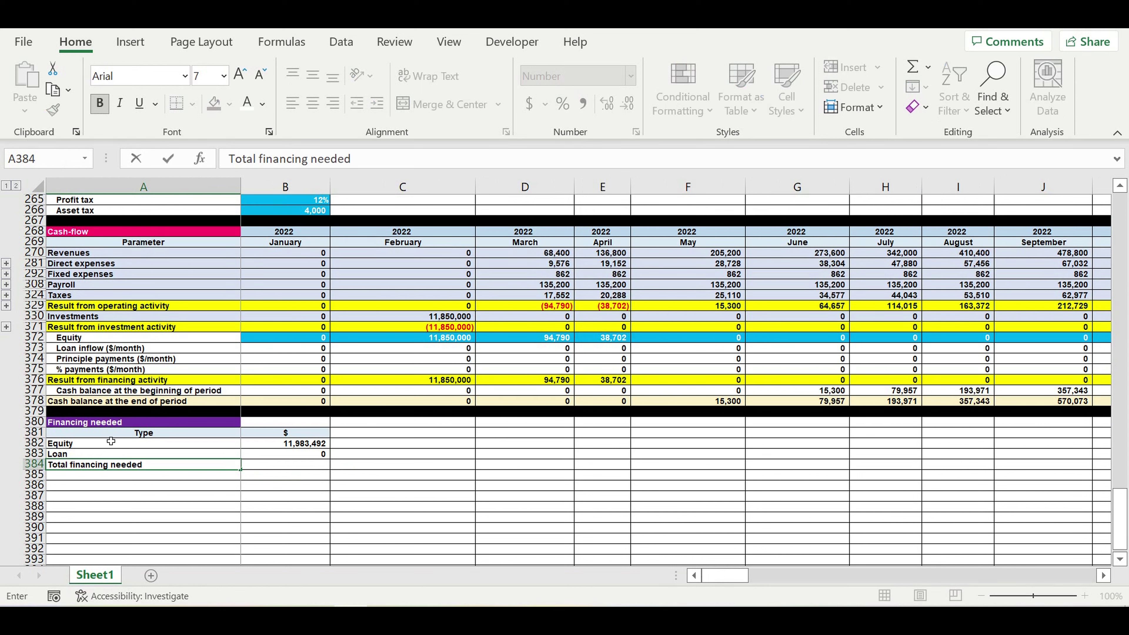
{"action": "key", "text": "Return"}
{"action": "left_click", "coordinate": [292, 465]}
{"action": "left_click", "coordinate": [918, 67]}
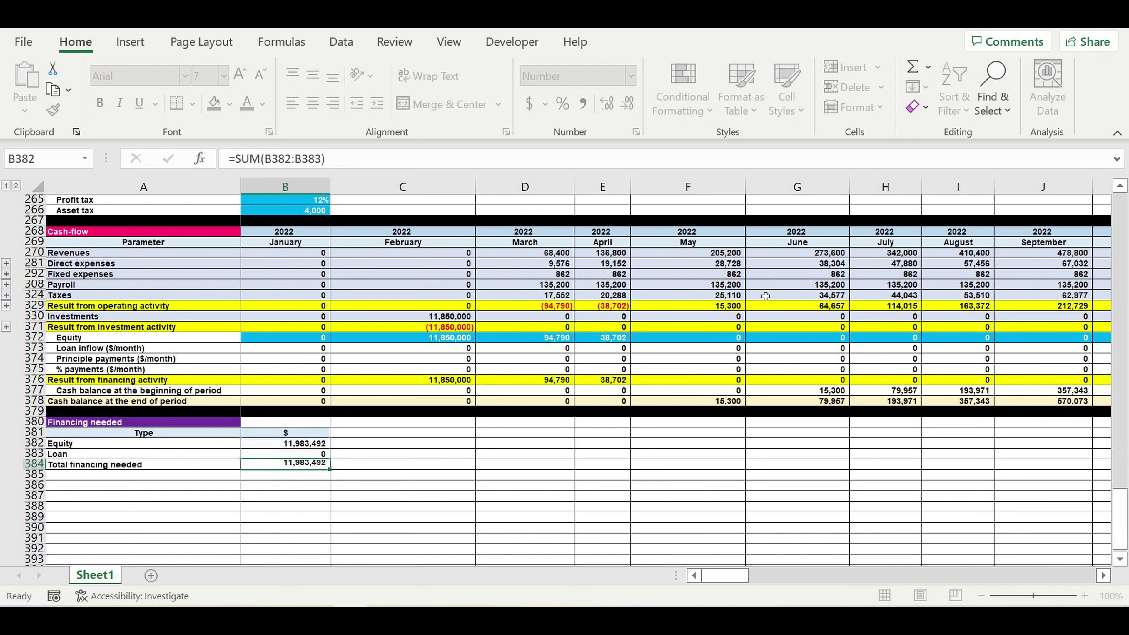
{"action": "key", "text": "Return"}
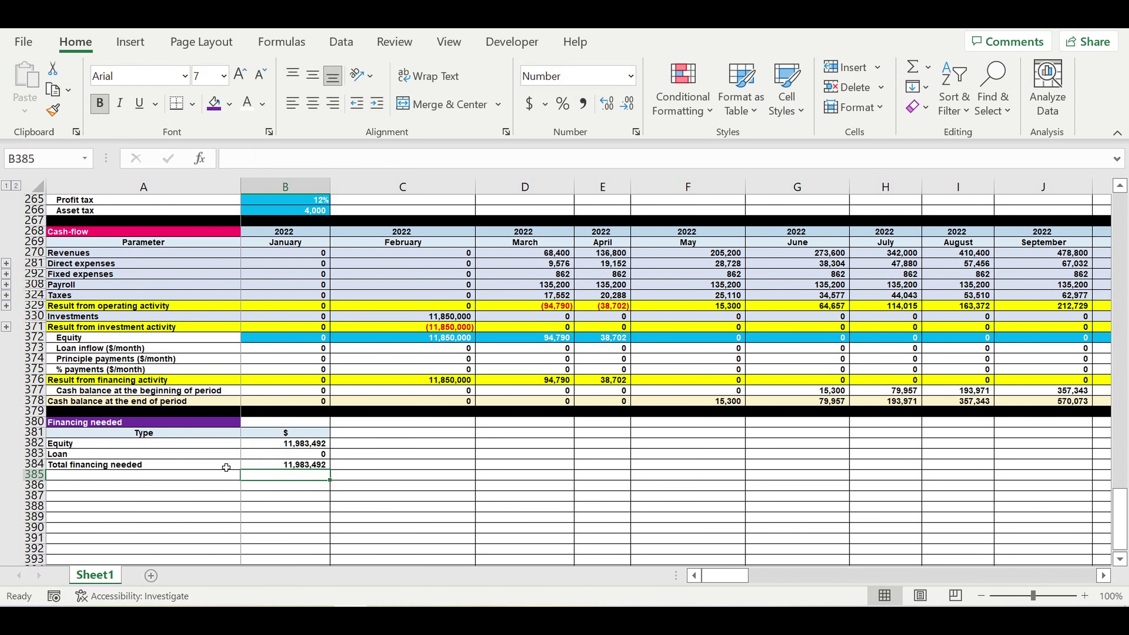
Fill the "Total financing needed" cells A384:B384 with yellow
{"action": "left_click_drag", "start_coordinate": [227, 466], "coordinate": [266, 466]}
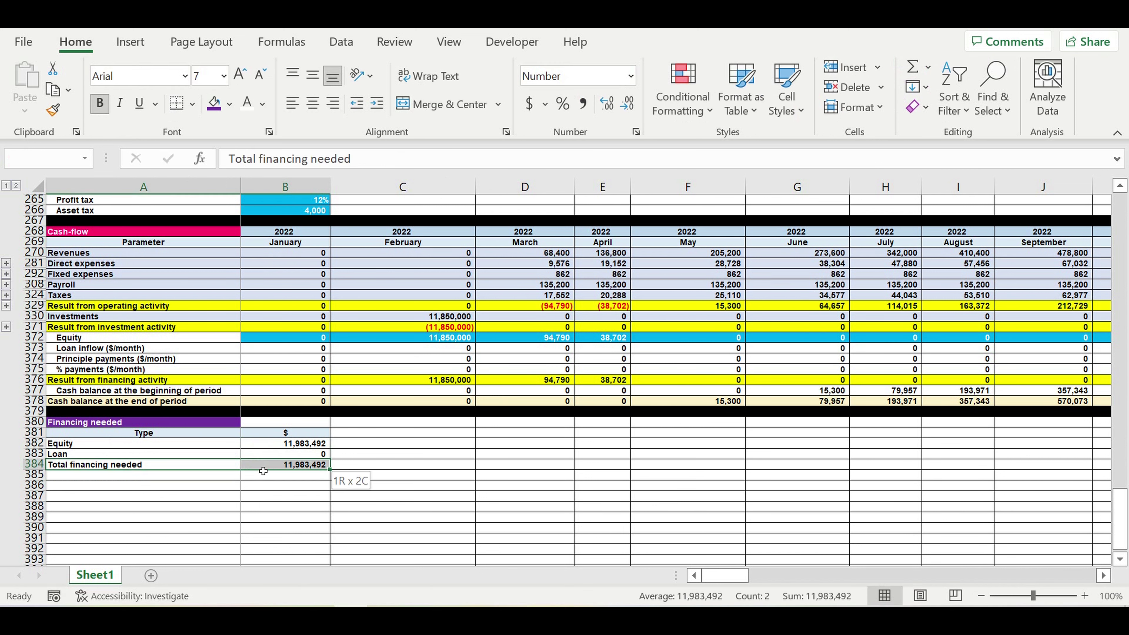
{"action": "left_click", "coordinate": [230, 106]}
{"action": "left_click", "coordinate": [265, 271]}
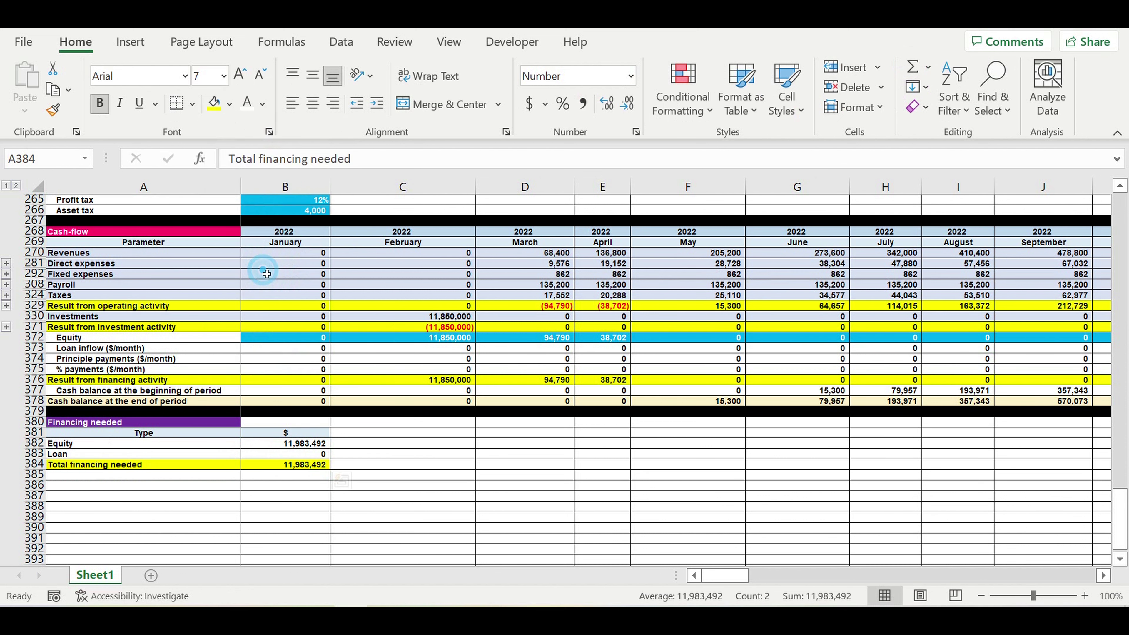
{"action": "left_click", "coordinate": [422, 454]}
Fill the whole row 385 below the "Financing needed" table with black as a separator
{"action": "left_click", "coordinate": [33, 474]}
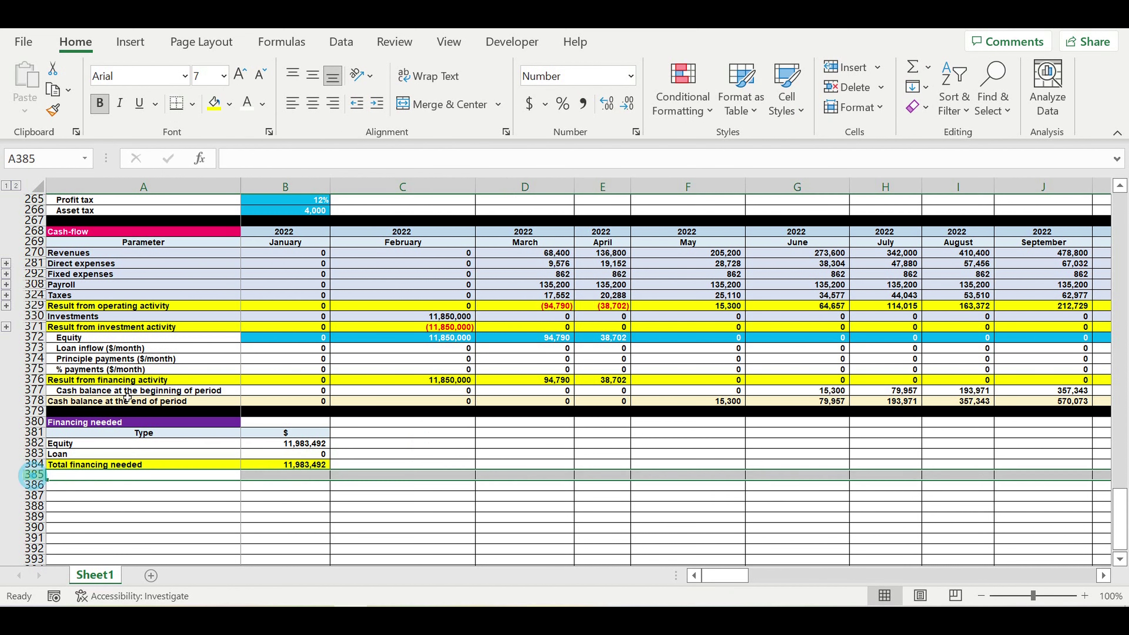
{"action": "left_click", "coordinate": [229, 104]}
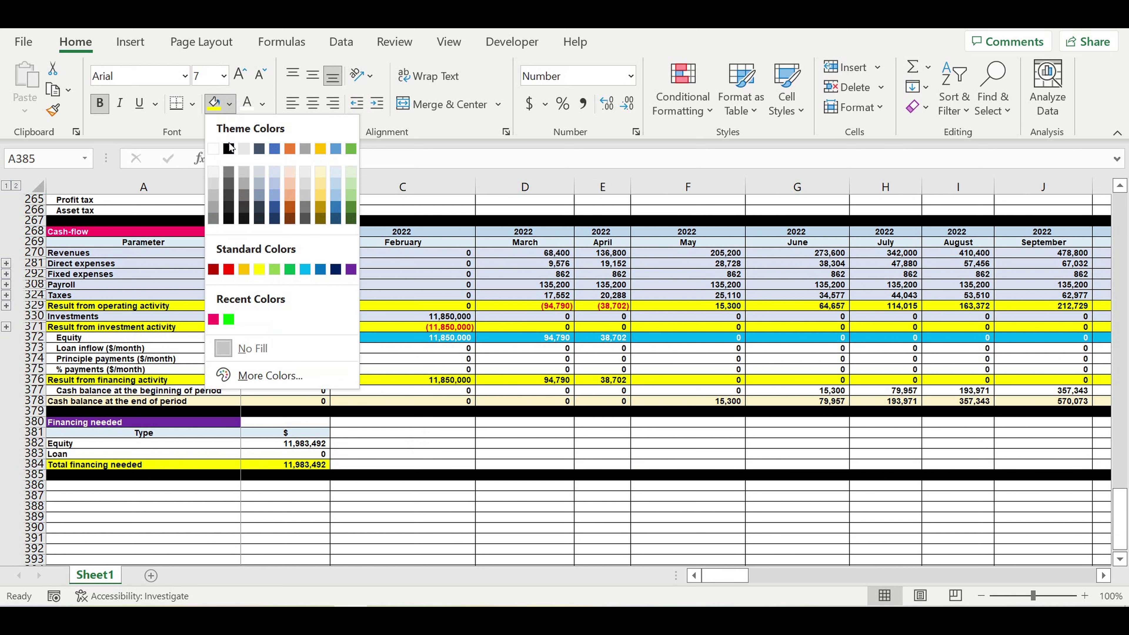
{"action": "left_click", "coordinate": [230, 148]}
{"action": "left_click", "coordinate": [439, 379]}
{"action": "left_click", "coordinate": [428, 465]}
Reset the Equity inputs for February to April to 0 by copying B372 across to E372
{"action": "left_click", "coordinate": [308, 337]}
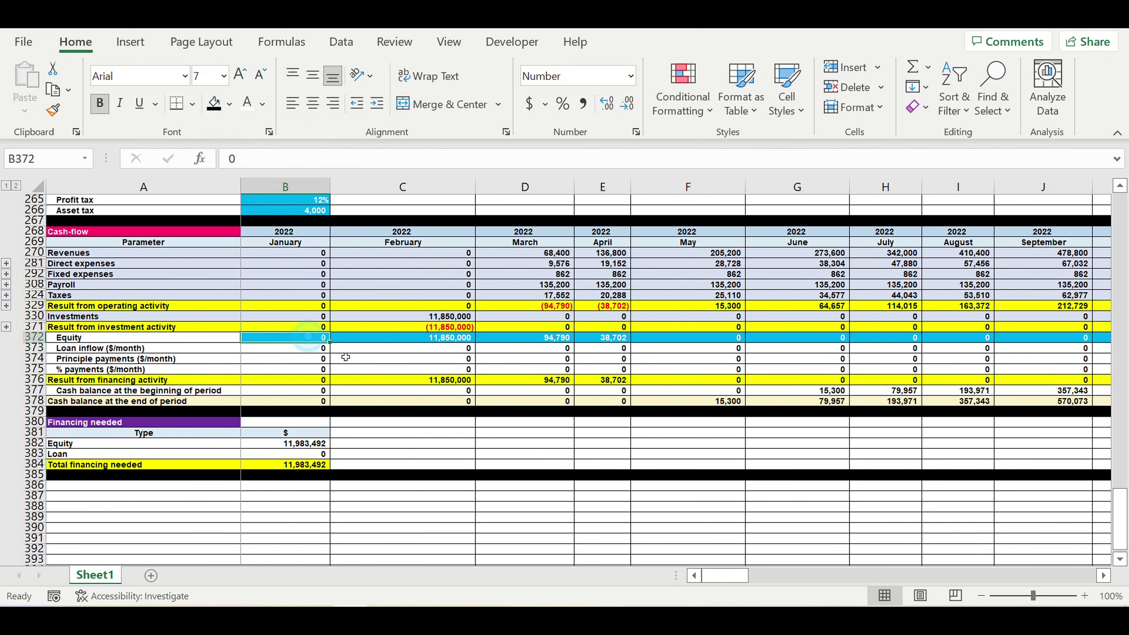
{"action": "left_click_drag", "start_coordinate": [330, 341], "coordinate": [641, 360]}
{"action": "left_click", "coordinate": [402, 337]}
Set the loan amount in B242 of the Loan table to 5000000
{"action": "scroll", "coordinate": [398, 320], "scroll_direction": "up", "scroll_amount": 7}
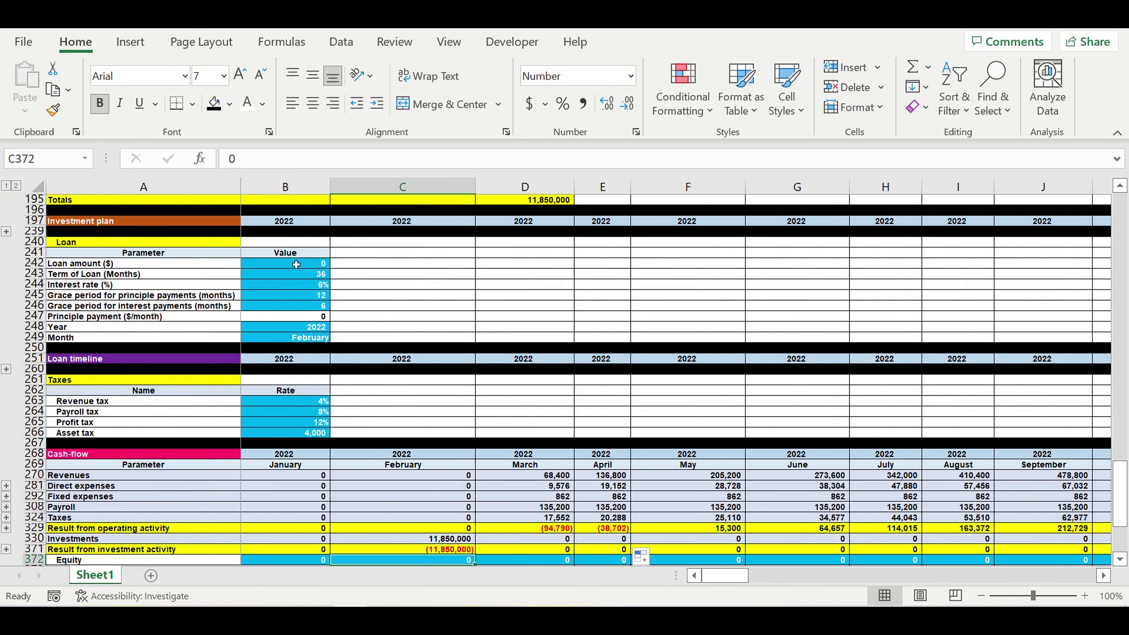
{"action": "left_click", "coordinate": [296, 265]}
{"action": "type", "text": "5000000"}
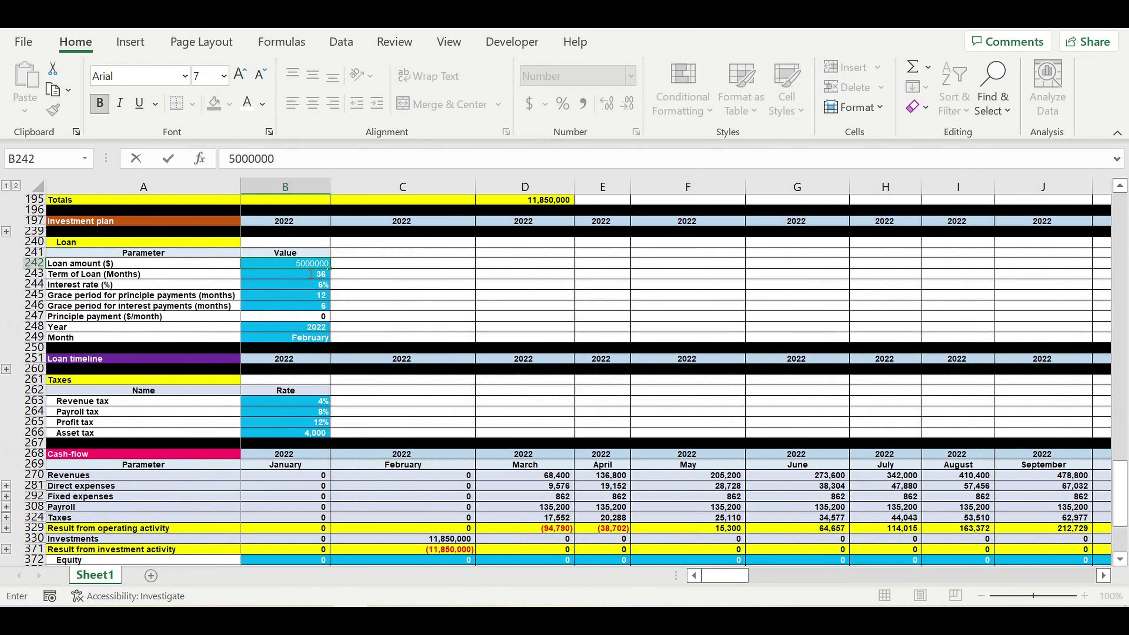